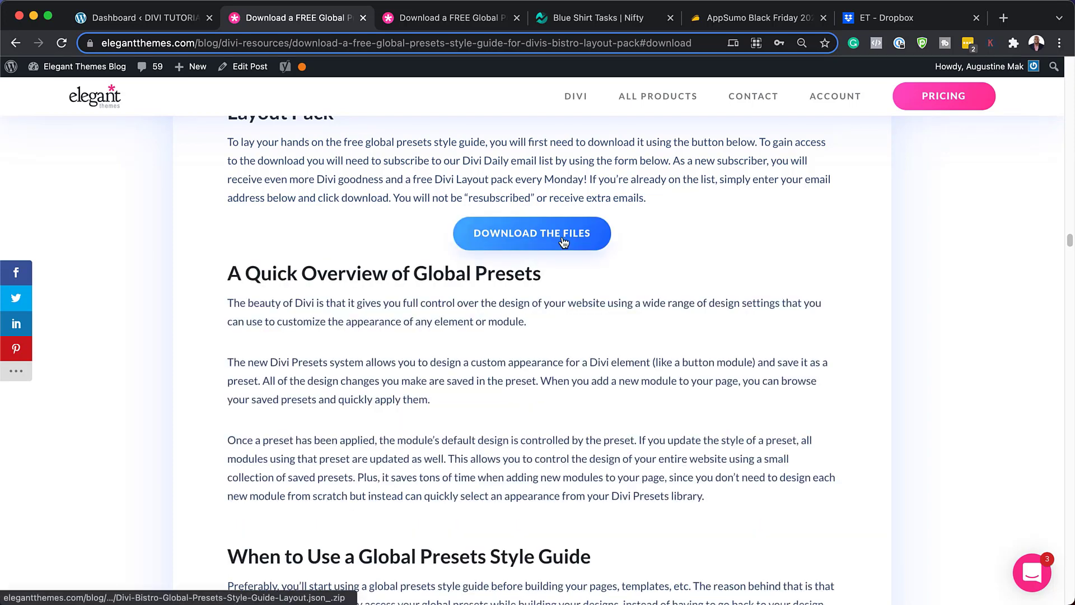
# Download the Bistro global presets style guide zip and show it in Finder's Downloads folder.
pyautogui.click(563, 240)
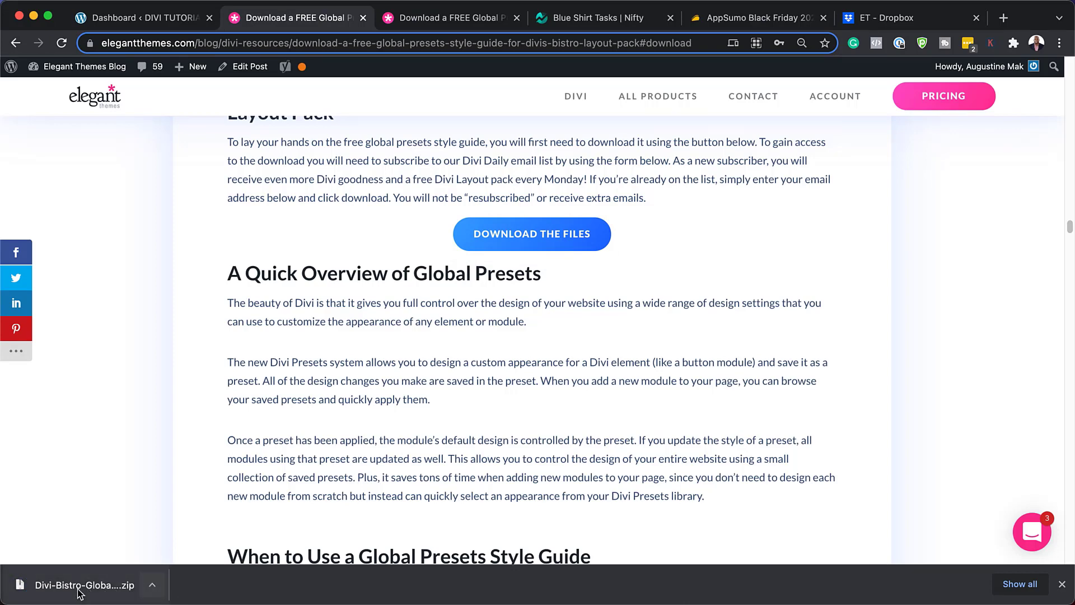
pyautogui.click(152, 589)
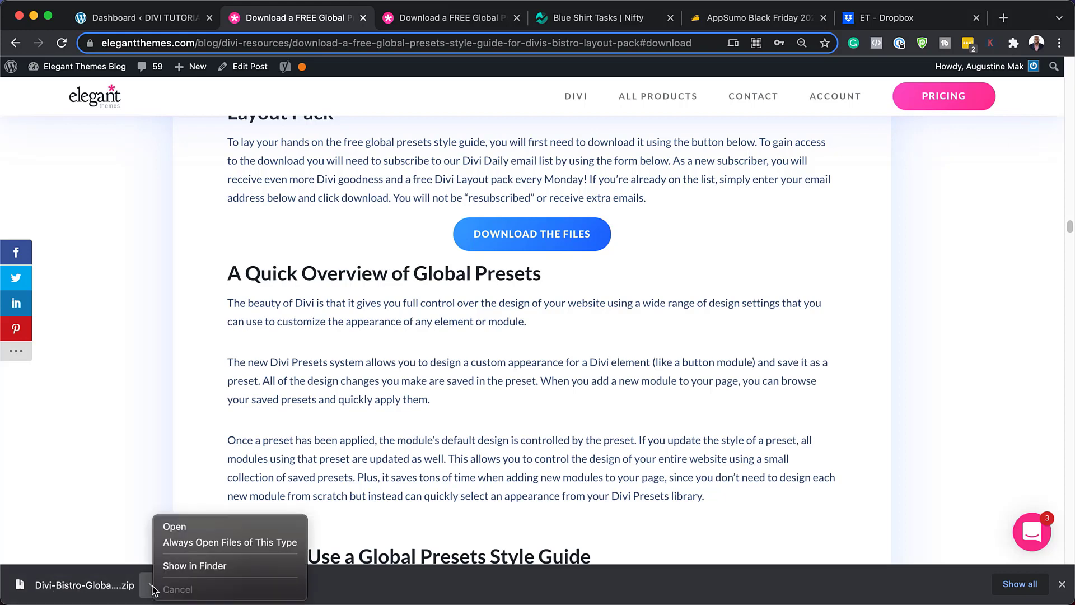
pyautogui.click(183, 566)
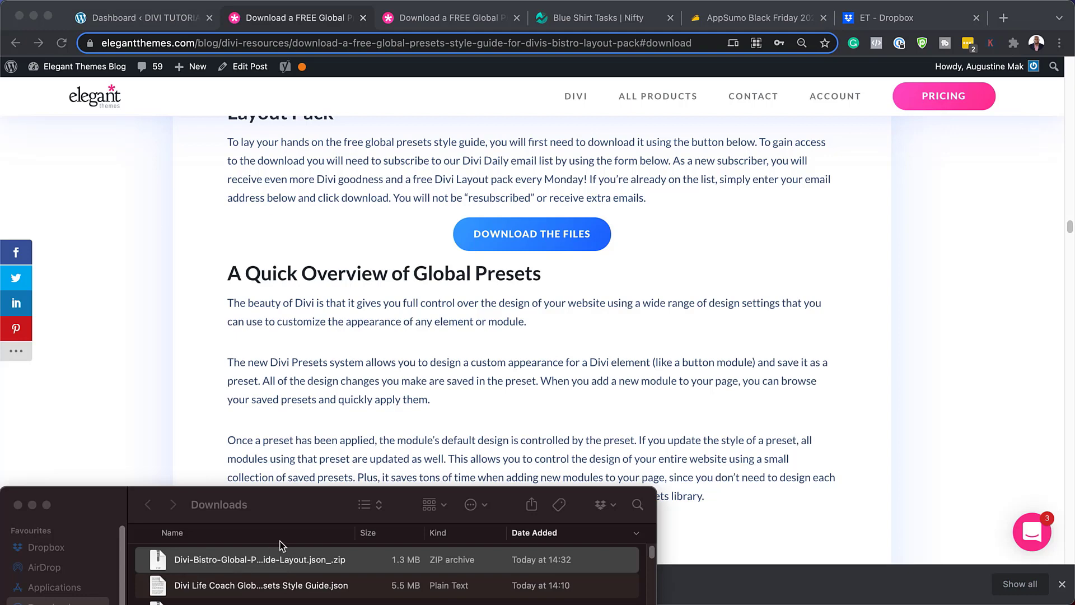
# Extract the Bistro zip in Downloads to get the style guide layout JSON, then put Finder away.
pyautogui.moveTo(304, 505); pyautogui.dragTo(519, 168)
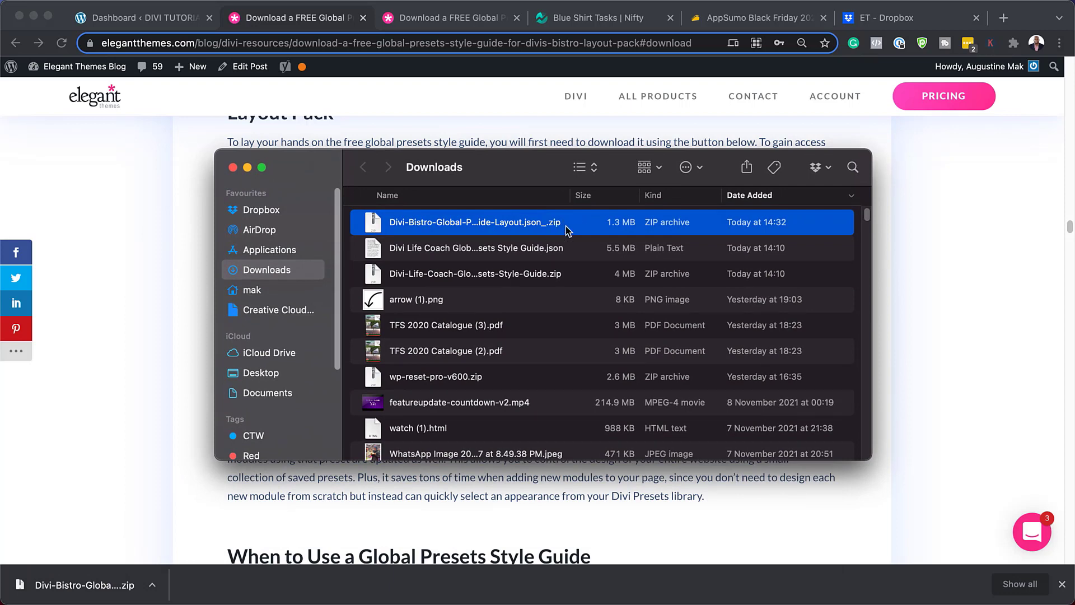
pyautogui.moveTo(570, 195); pyautogui.dragTo(674, 195)
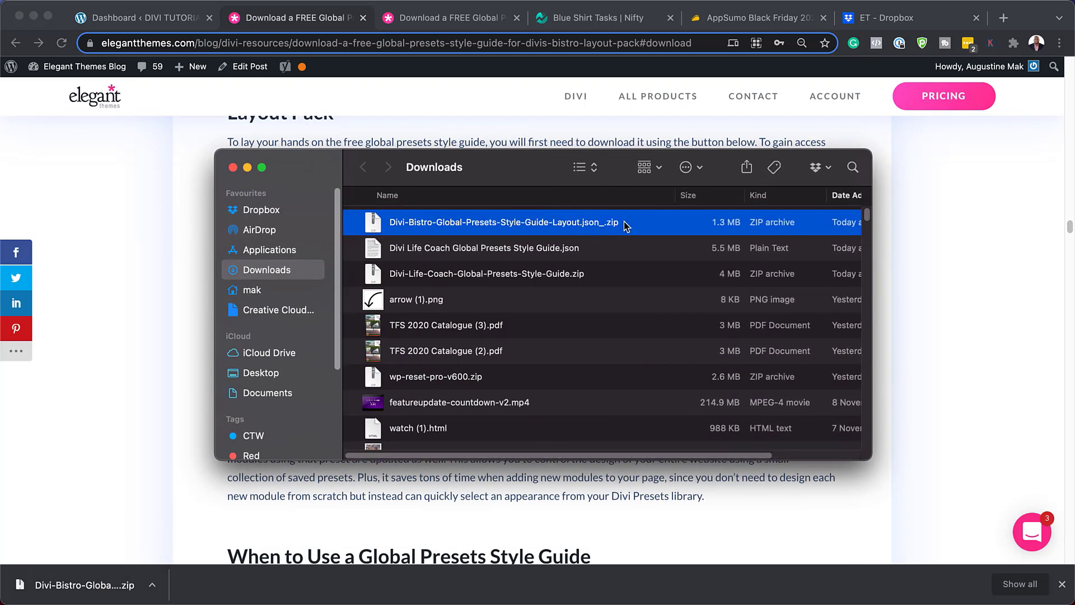
pyautogui.doubleClick(375, 224)
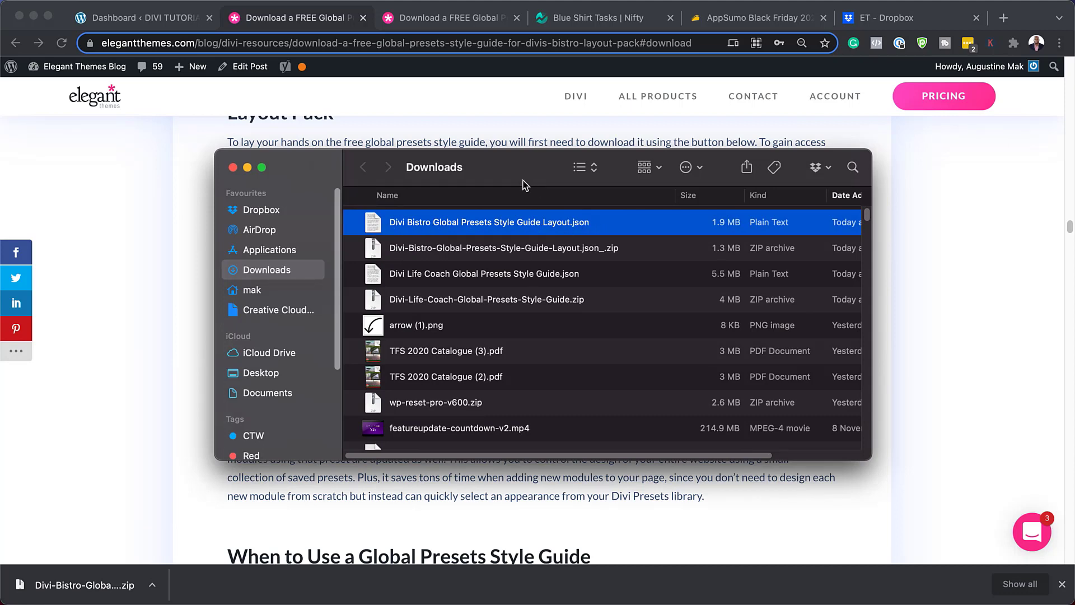
pyautogui.doubleClick(542, 174)
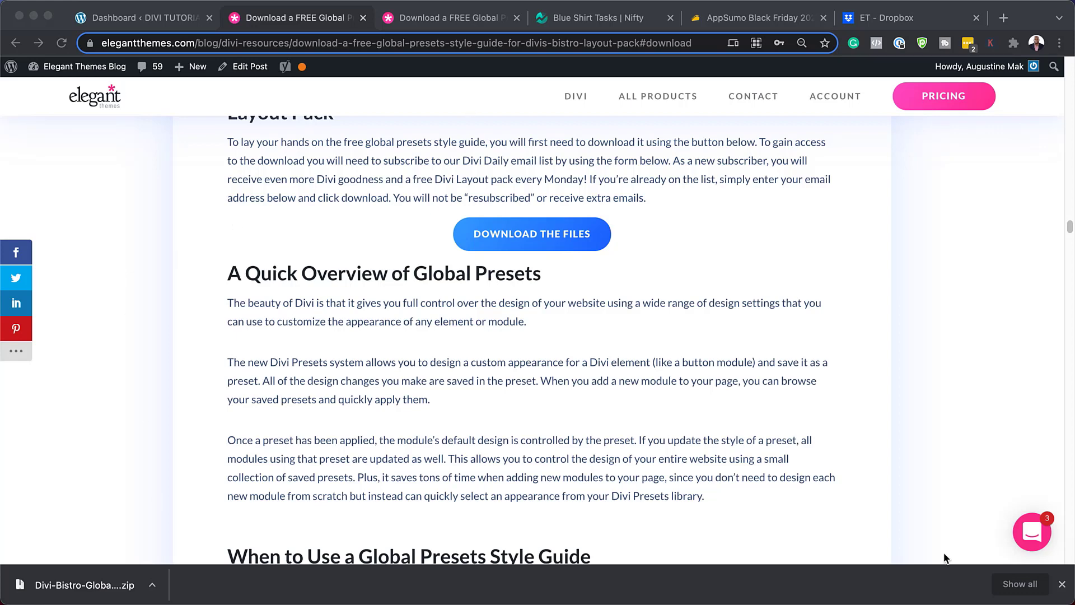
pyautogui.click(1061, 584)
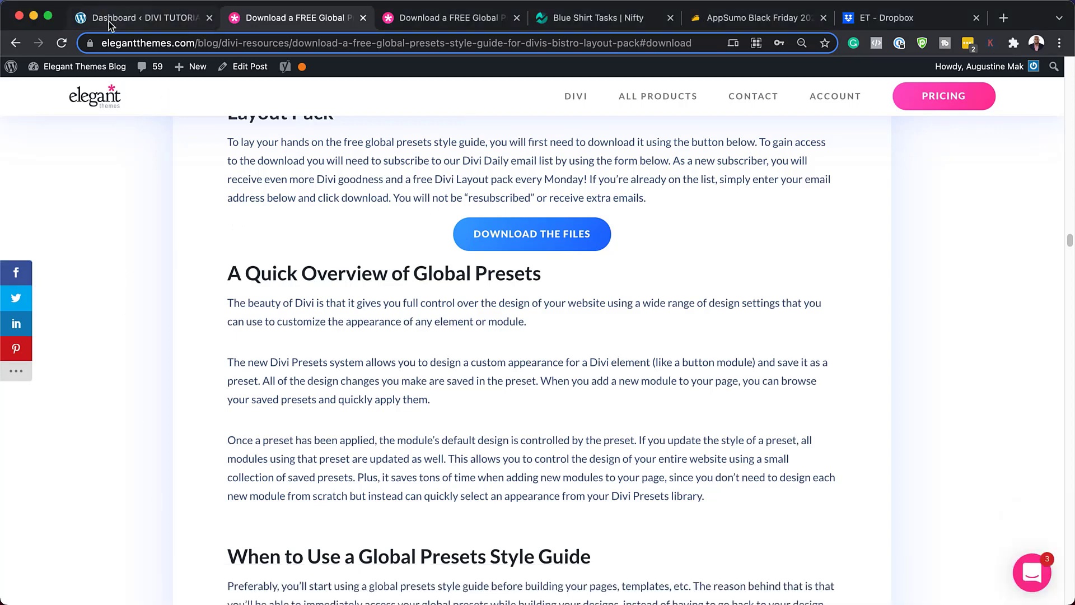
# From the WordPress dashboard, go to Divi > Divi Library and open Import & Export.
pyautogui.click(108, 20)
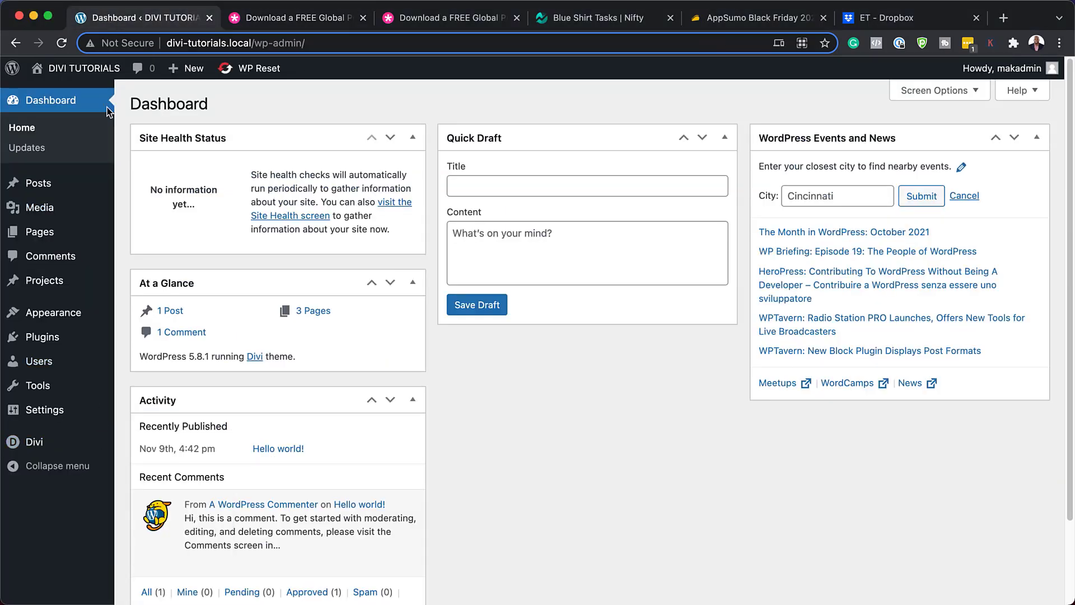
pyautogui.moveTo(41, 440)
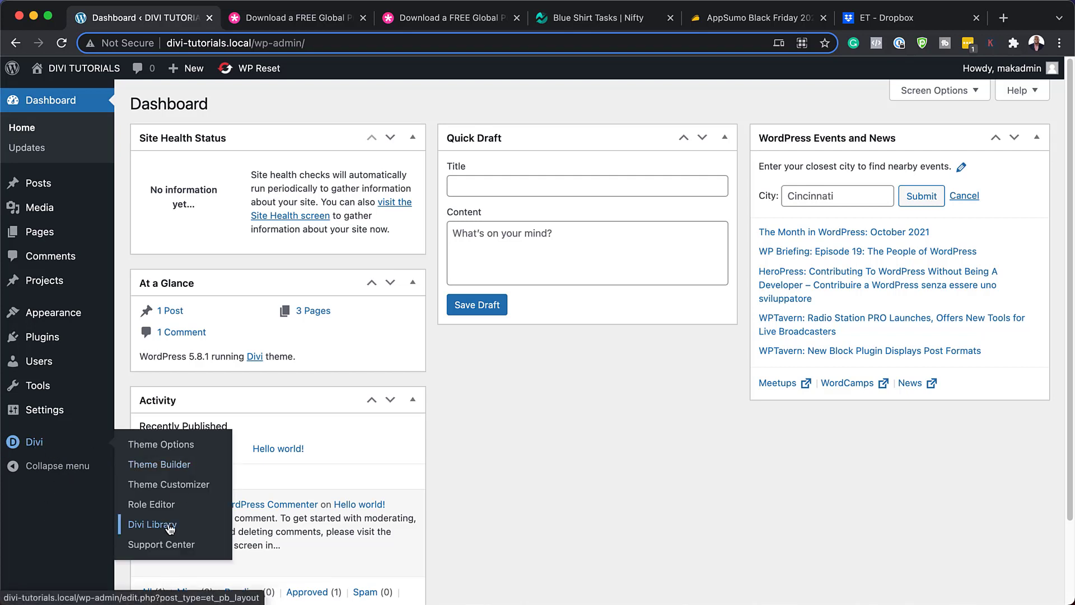
pyautogui.click(170, 528)
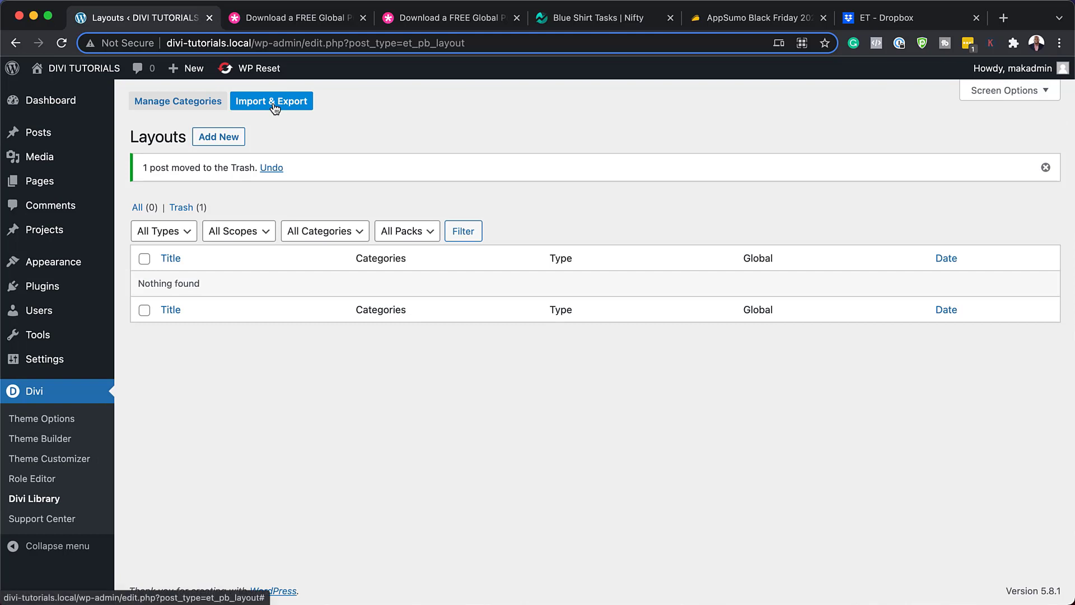
pyautogui.click(273, 103)
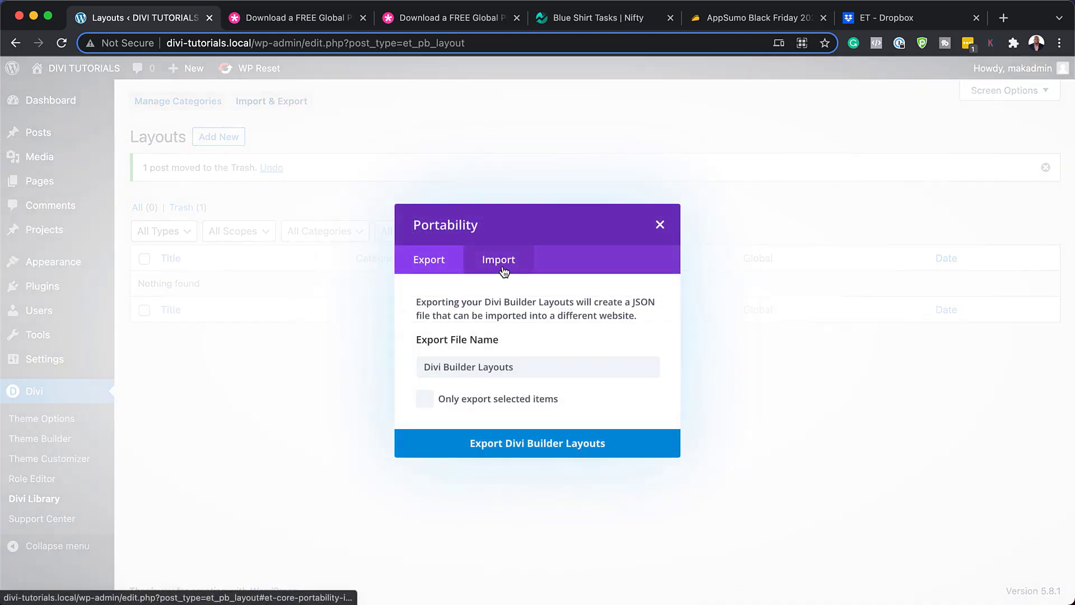
# Import Divi Bistro Global Presets Style Guide Layout.json into the library with Import Presets enabled.
pyautogui.click(507, 263)
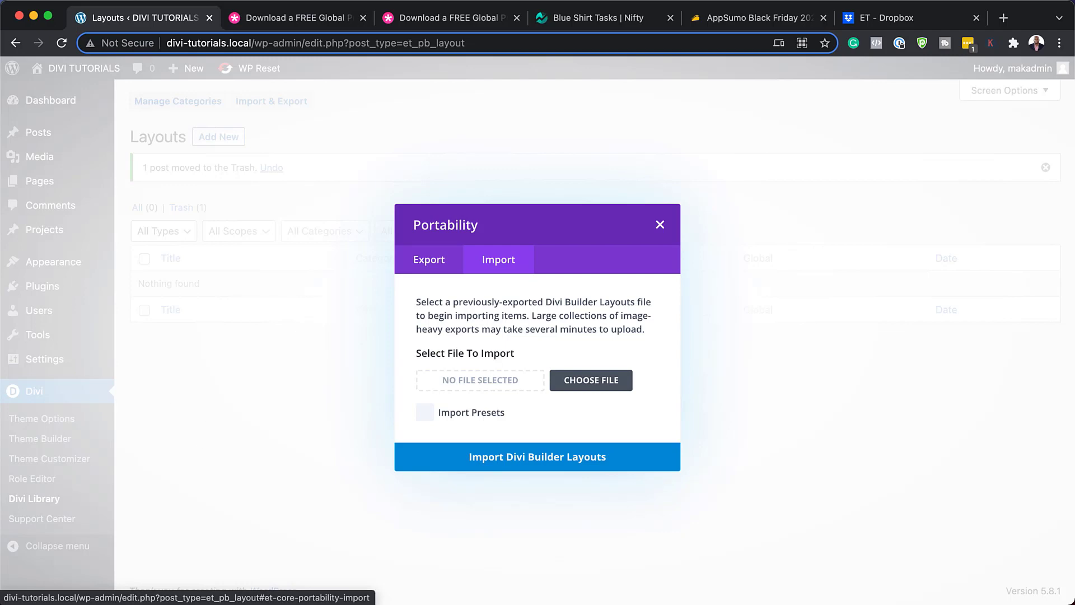
pyautogui.moveTo(0, 241); pyautogui.dragTo(294, 430)
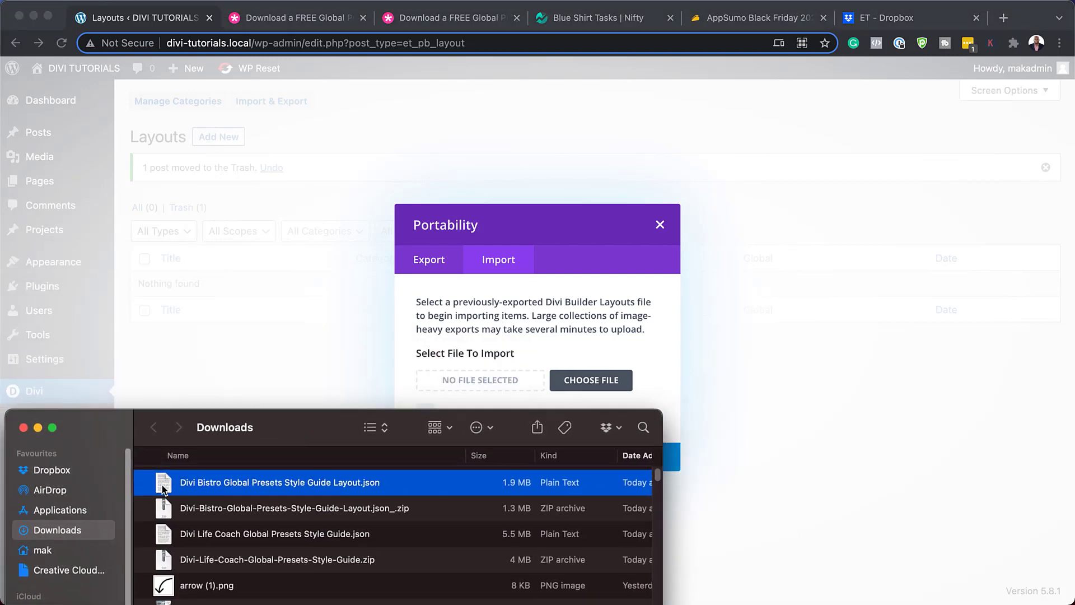
pyautogui.moveTo(163, 487); pyautogui.dragTo(479, 383)
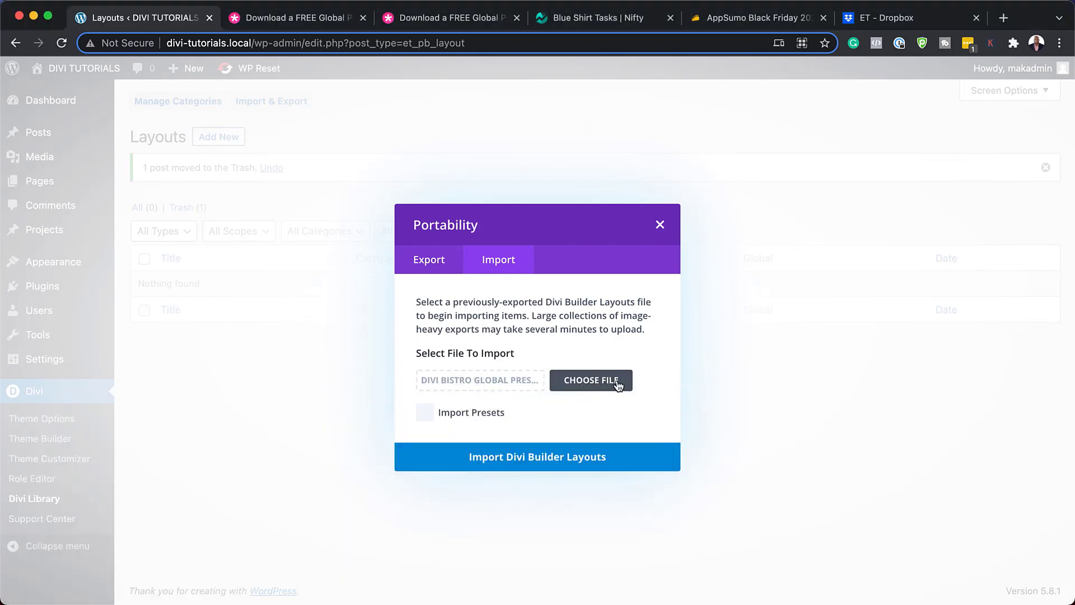
pyautogui.click(429, 415)
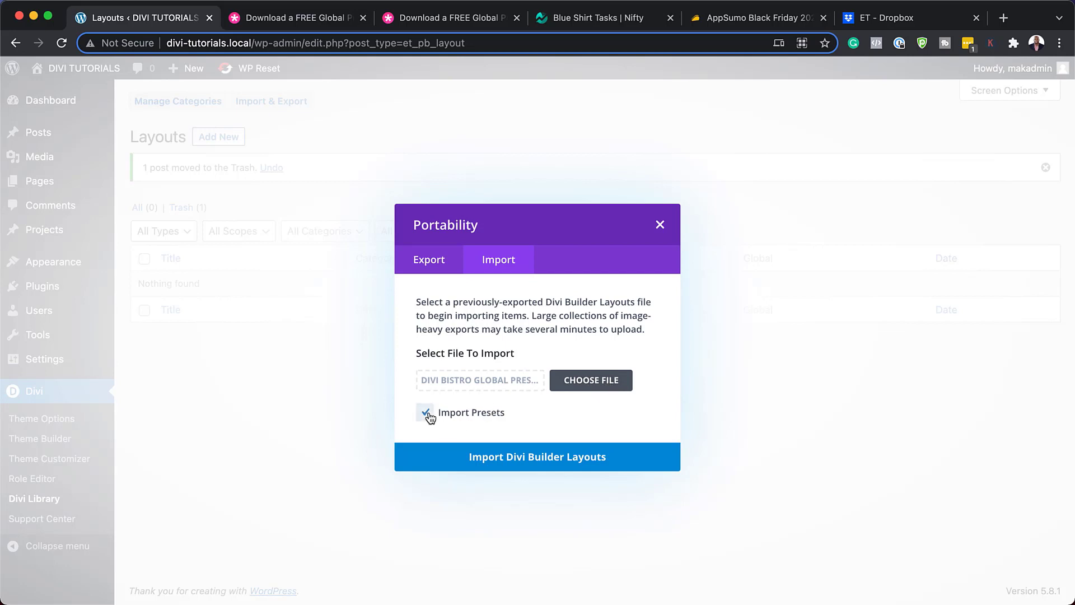
pyautogui.click(534, 460)
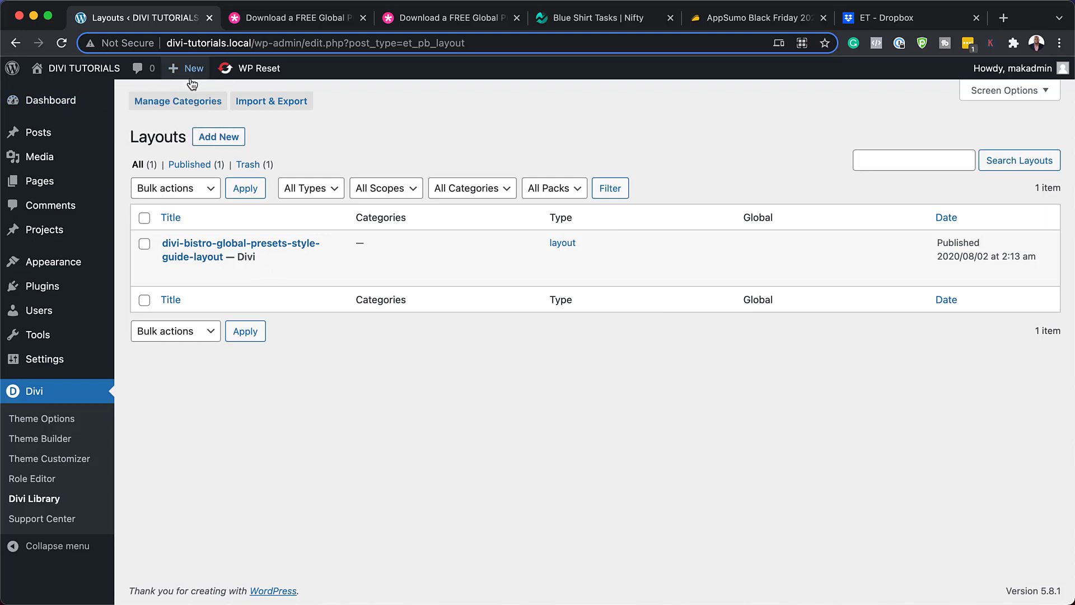
# Add a new page titled 'test' and open it in Divi using Build From Scratch.
pyautogui.moveTo(195, 82)
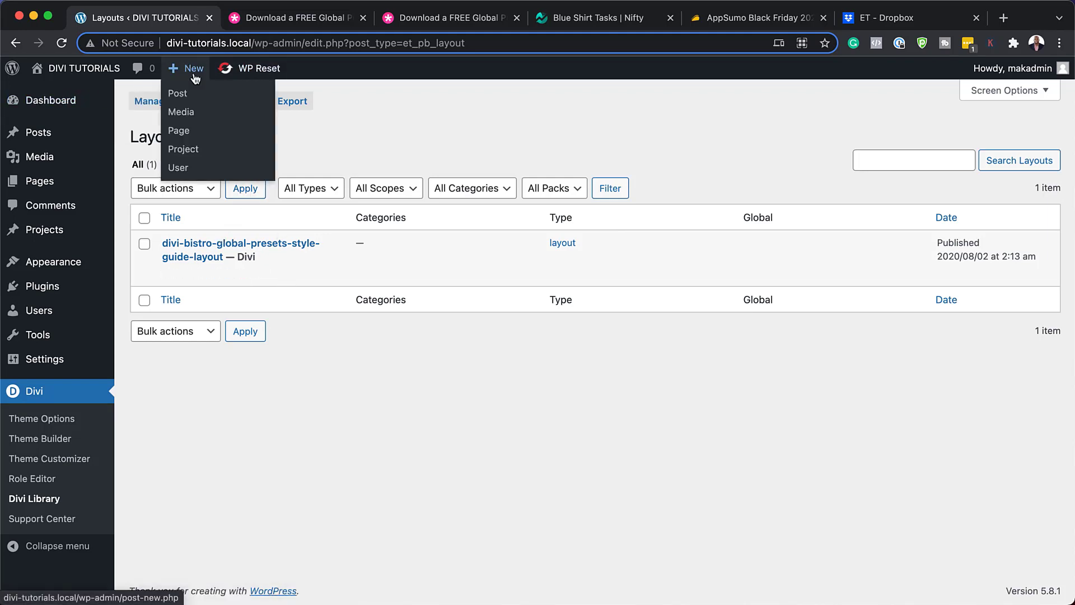
pyautogui.keyDown('super'); pyautogui.click(184, 132); pyautogui.keyUp('super')
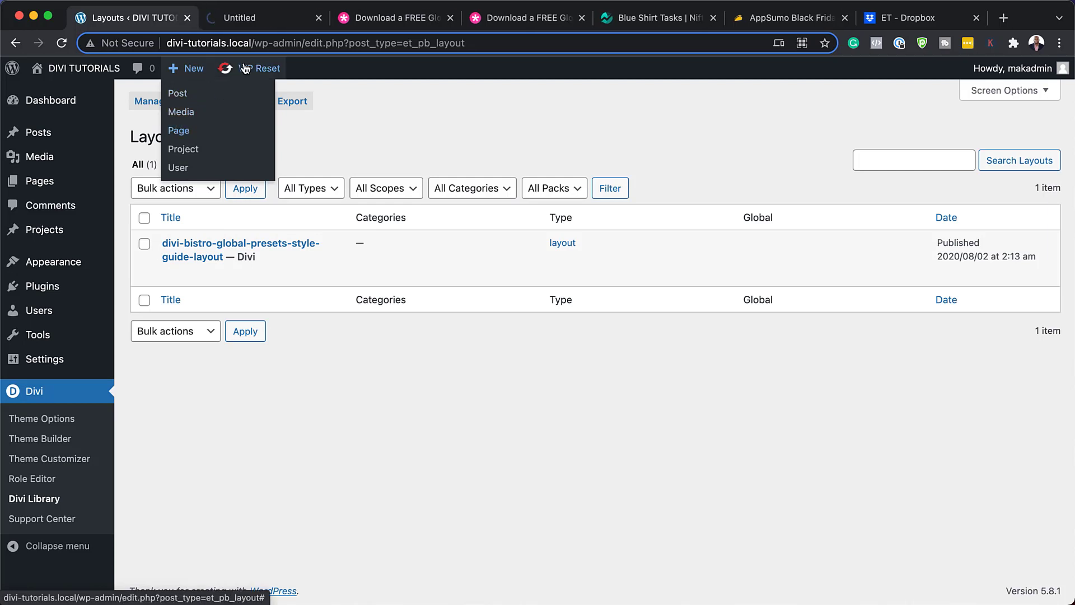
pyautogui.click(270, 23)
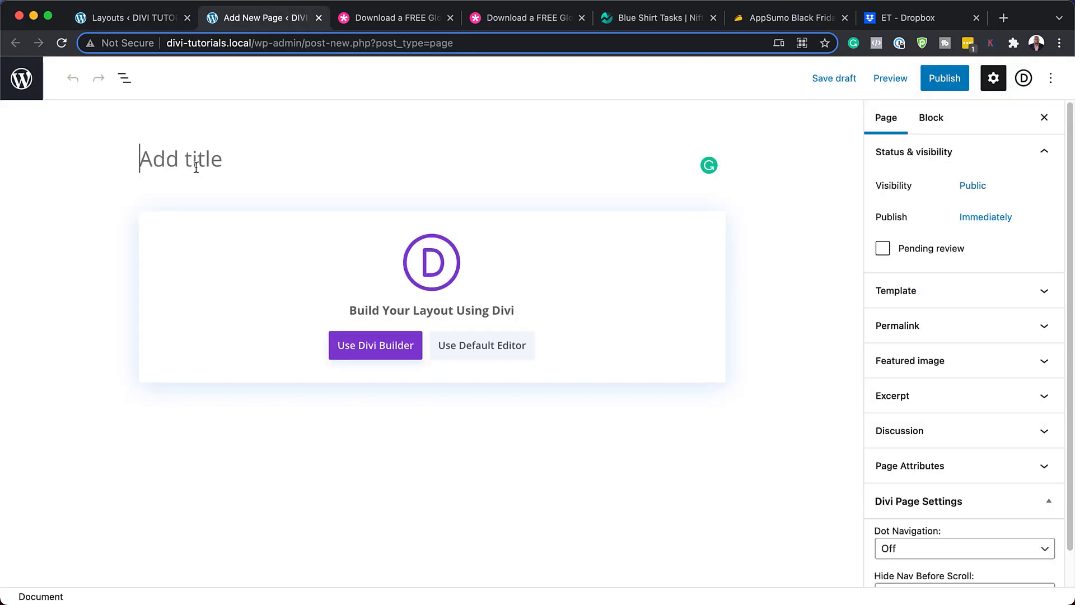
pyautogui.write('test')
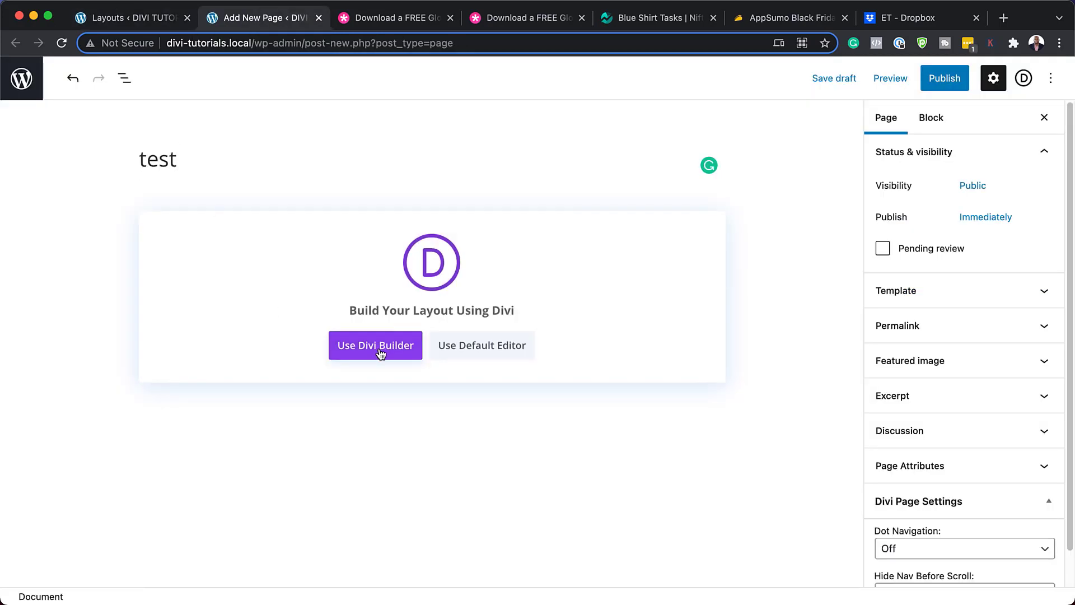
pyautogui.click(379, 352)
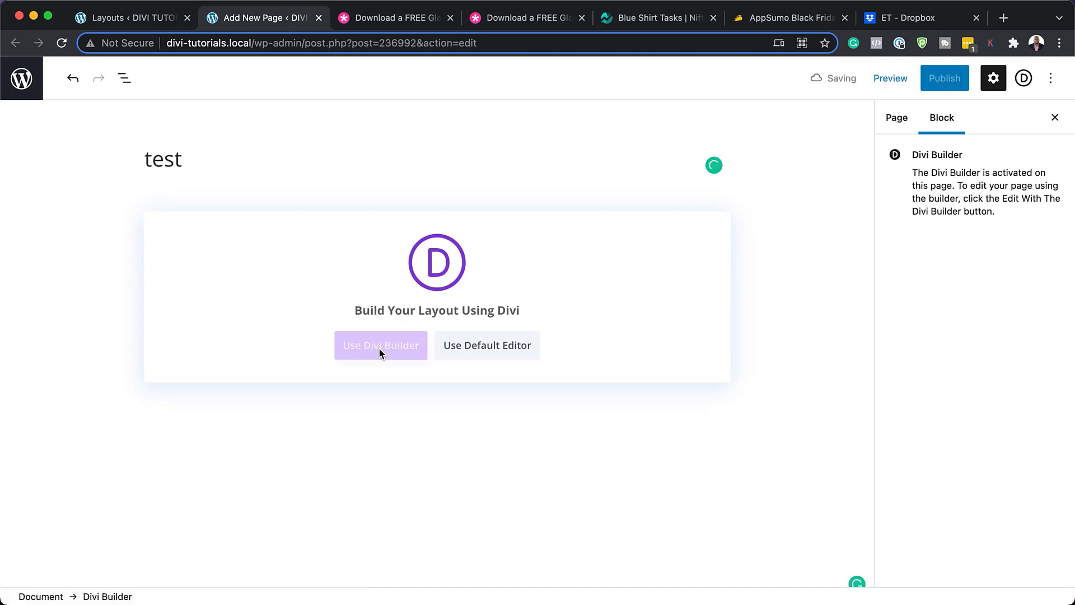
pyautogui.click(300, 353)
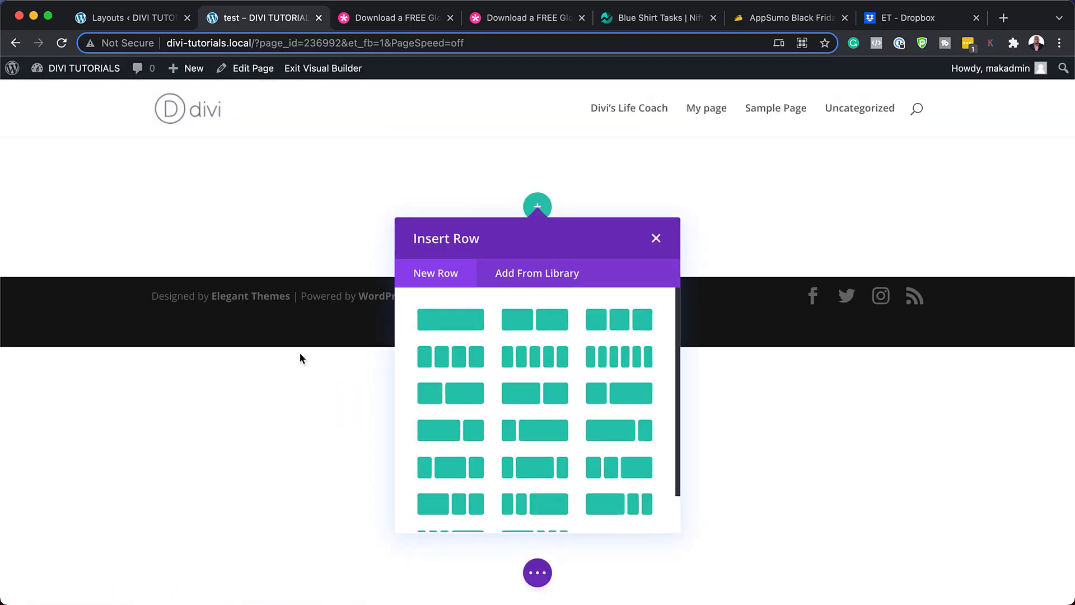
# Add a two-column row with a Button module in the left column, settings docked left.
pyautogui.click(556, 325)
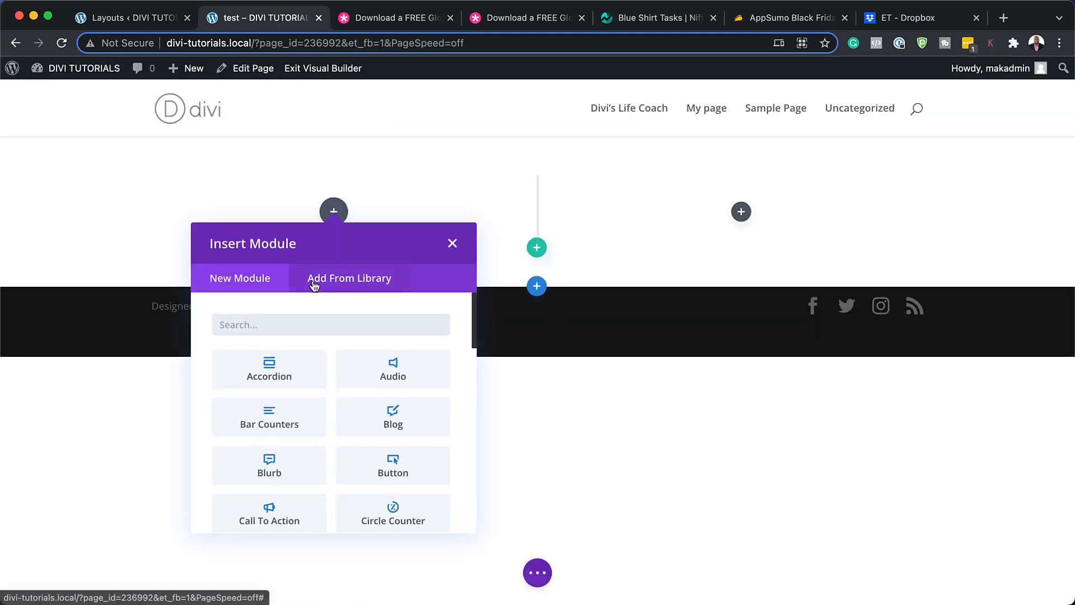
pyautogui.click(288, 322)
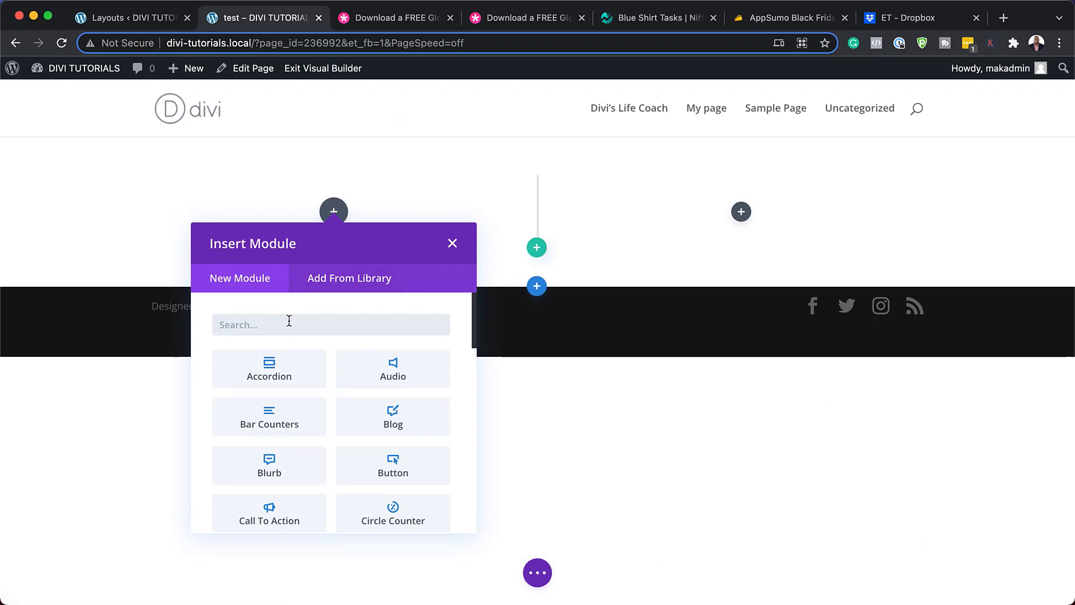
pyautogui.write('butt')
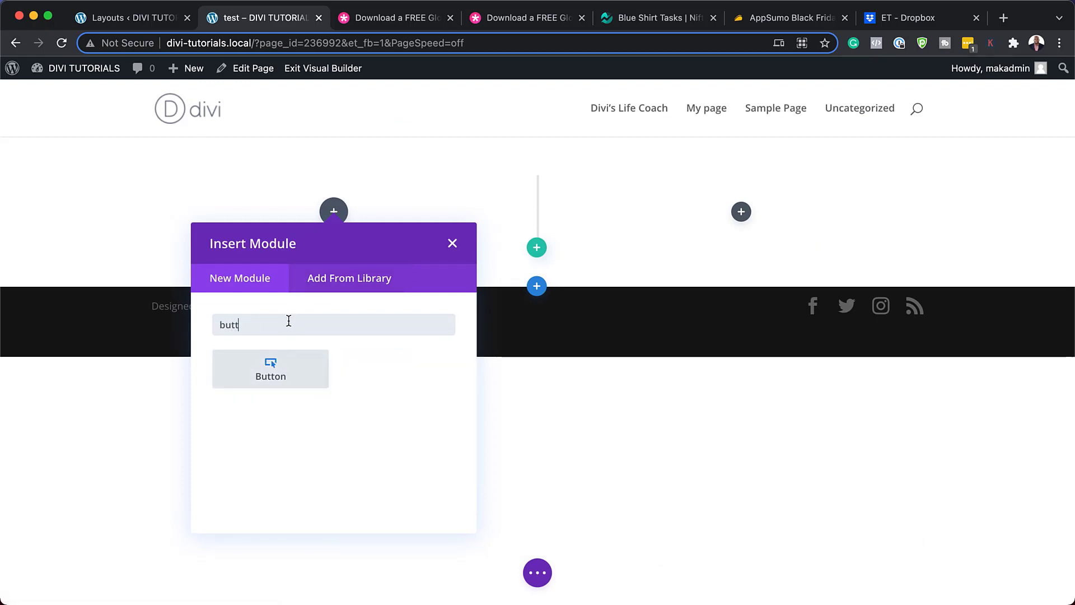
pyautogui.click(280, 376)
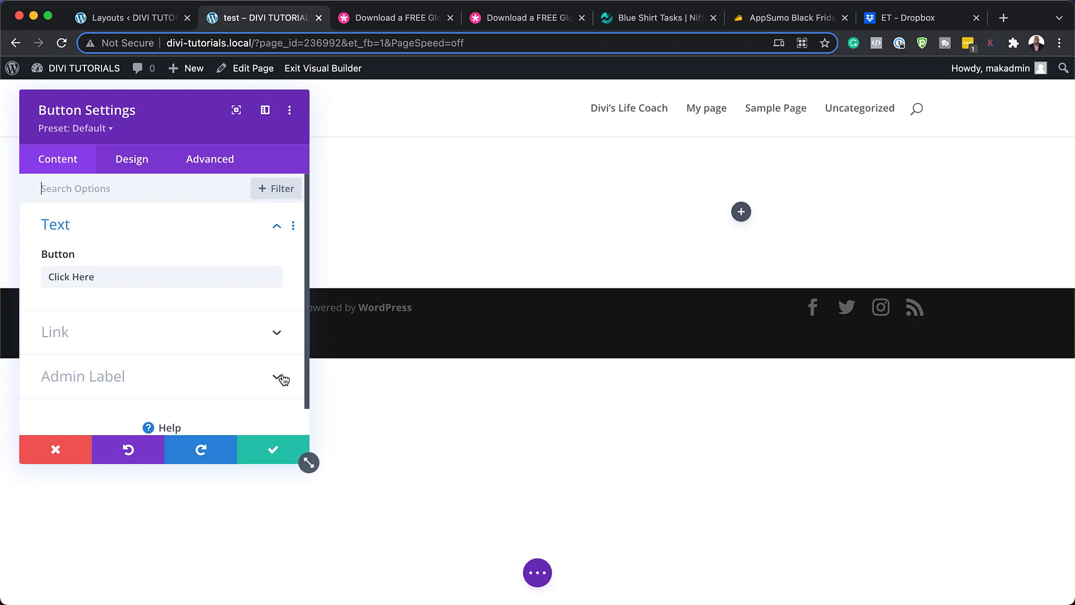
pyautogui.click(264, 116)
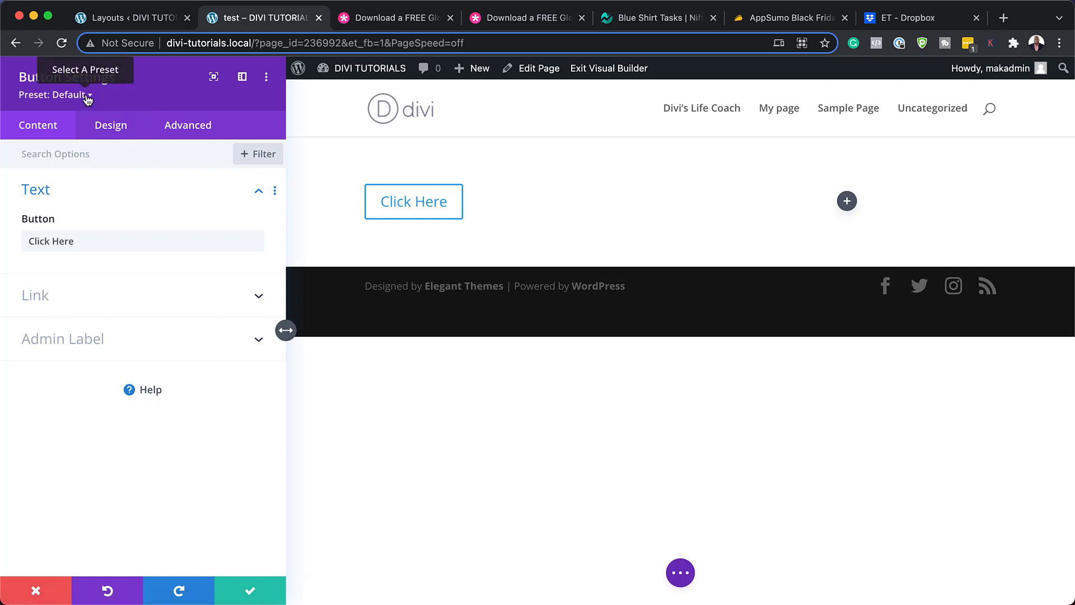
# Apply button presets BLP - Button 1 through BLP - Button 5 in turn, ending on Button 5.
pyautogui.click(67, 99)
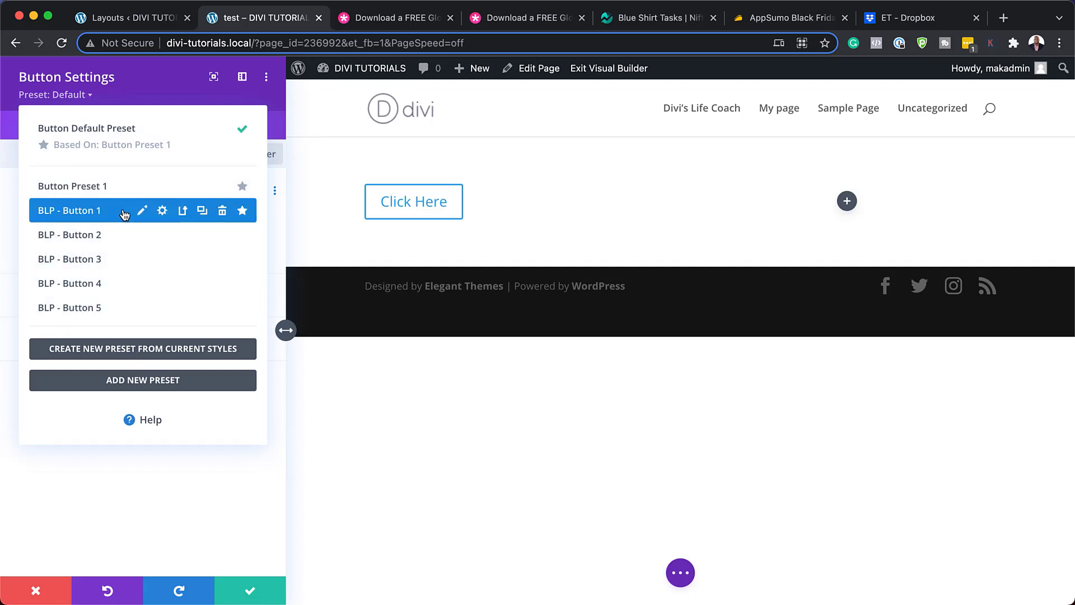
pyautogui.click(124, 215)
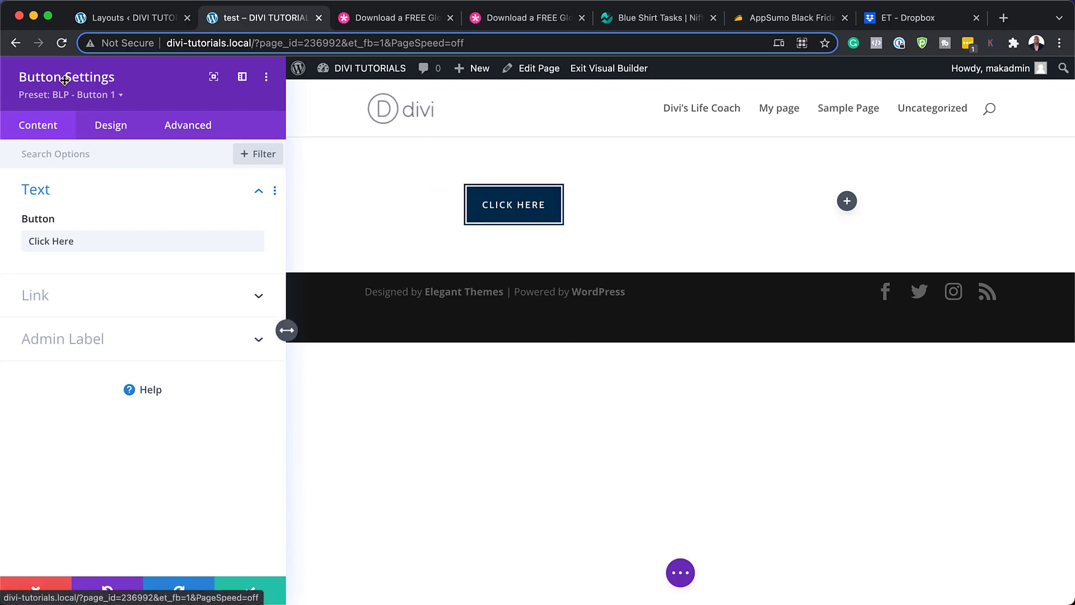
pyautogui.click(115, 95)
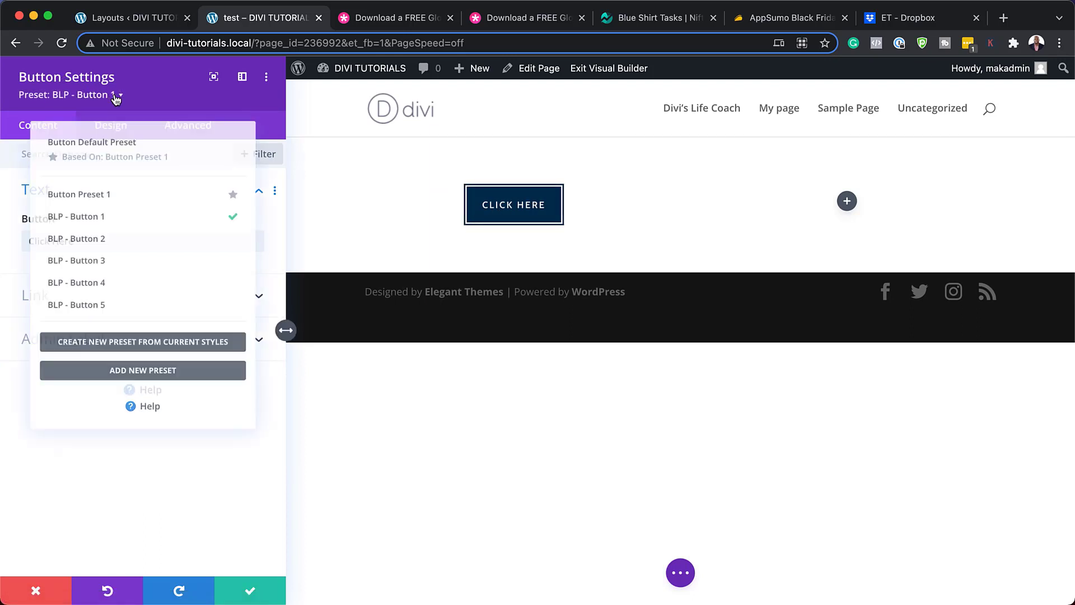
pyautogui.click(96, 235)
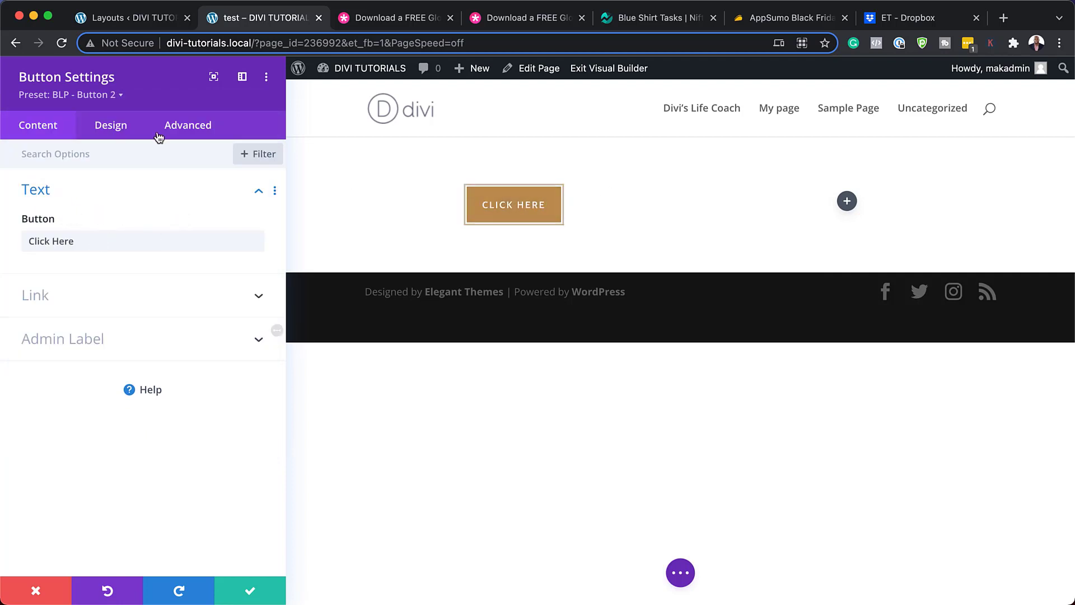
pyautogui.click(107, 96)
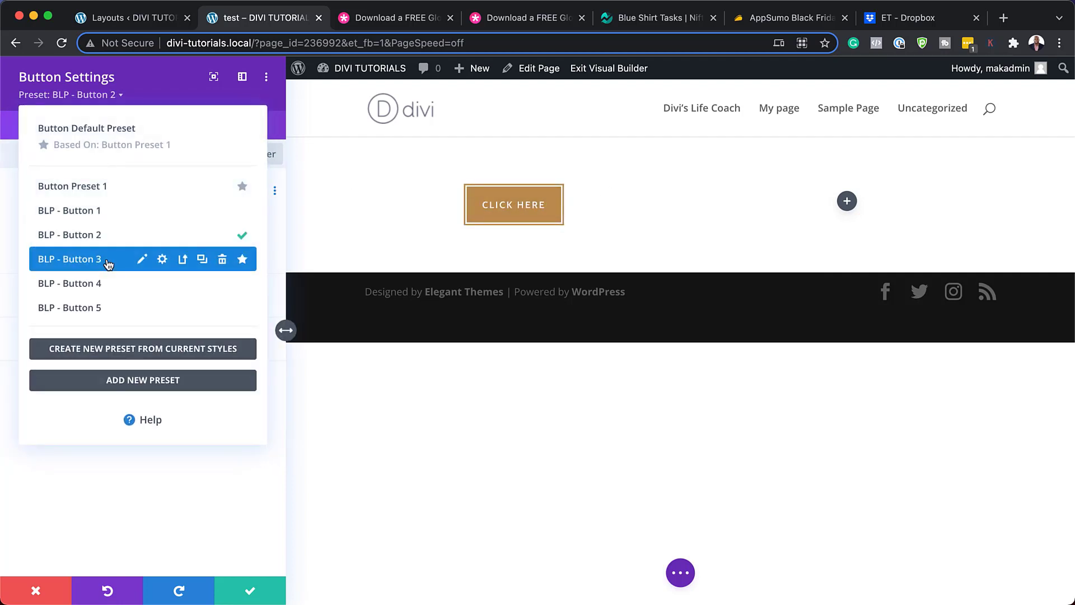
pyautogui.click(106, 260)
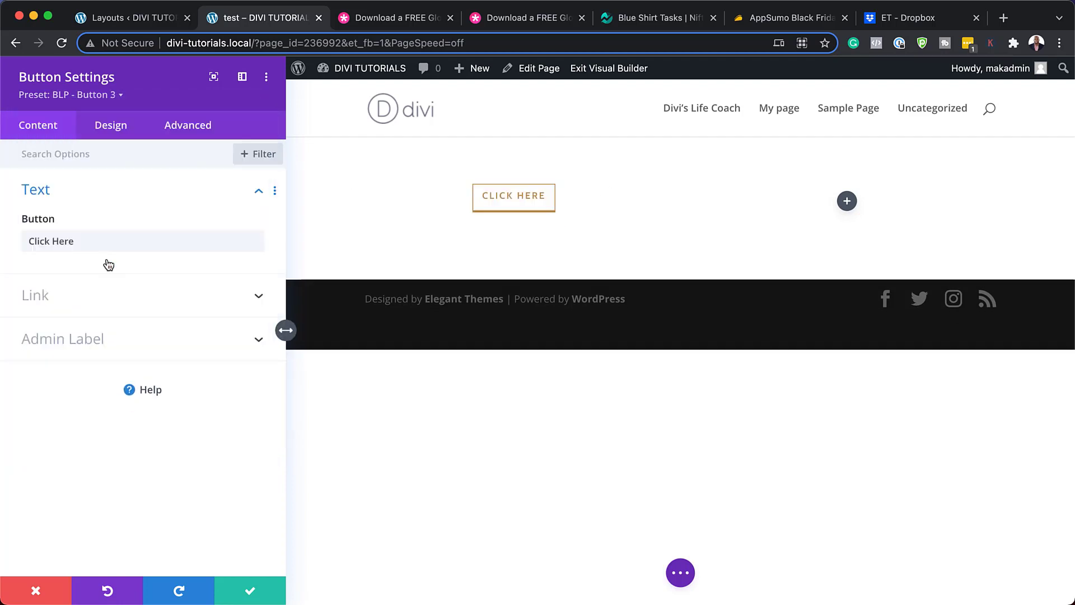
pyautogui.click(120, 100)
pyautogui.click(128, 278)
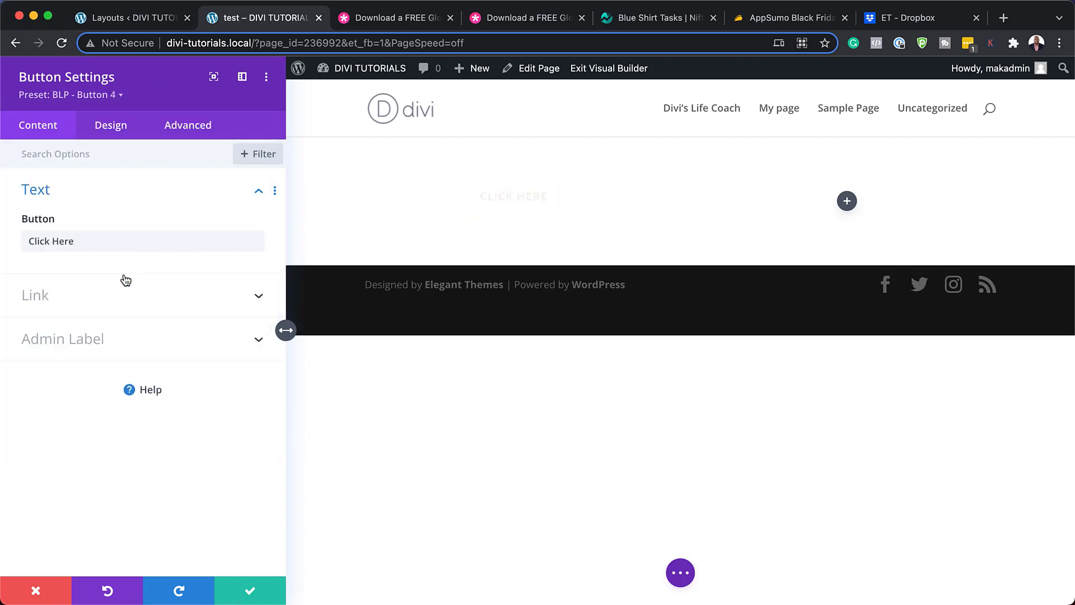
pyautogui.click(112, 98)
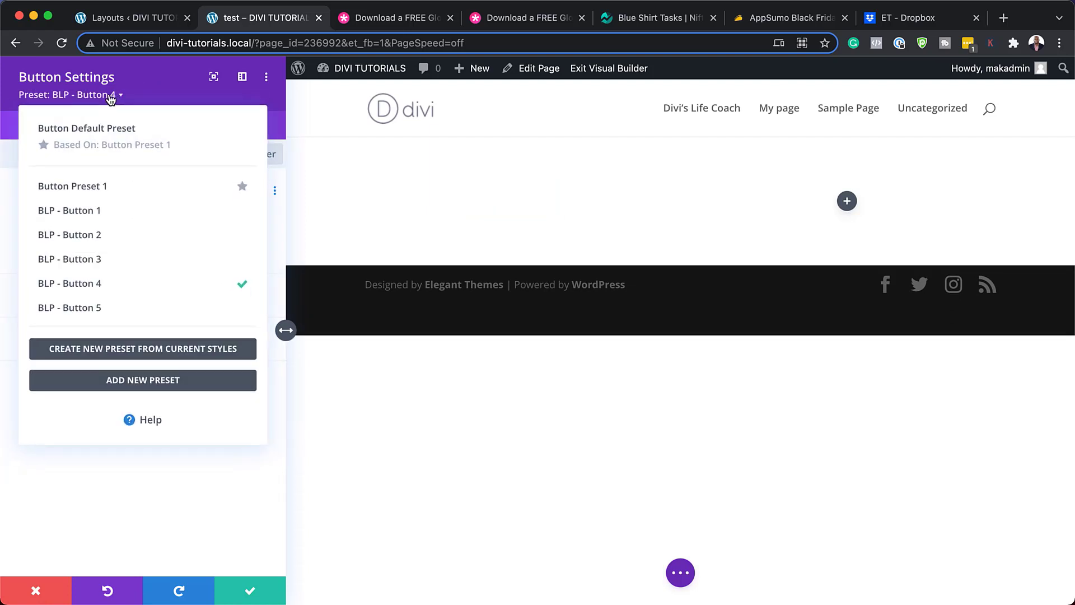
pyautogui.click(128, 309)
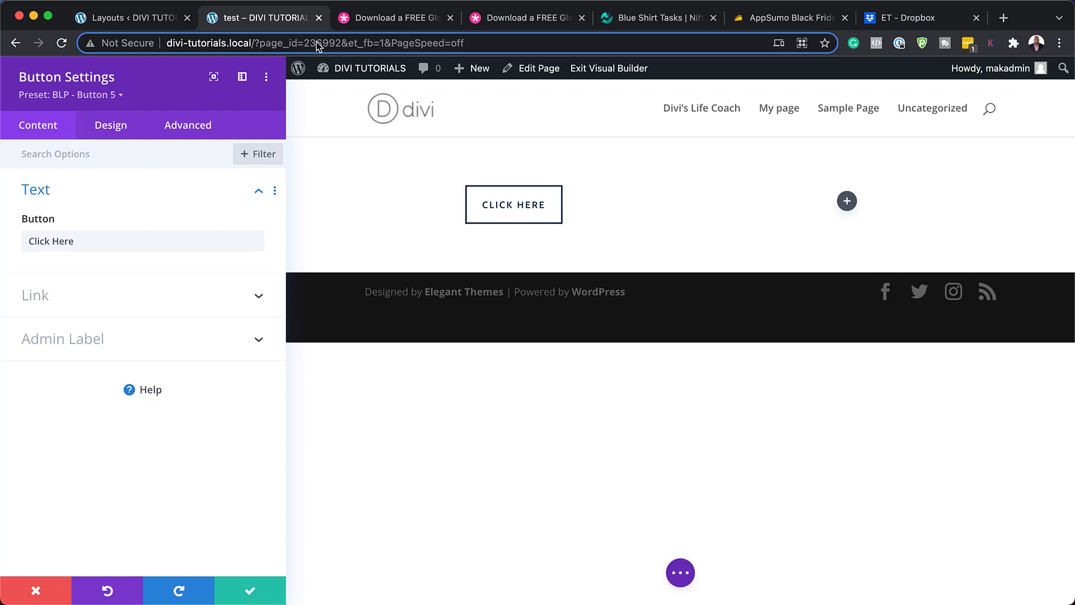
# Scroll through the Bistro style guide blog post's sections and back up to its introduction.
pyautogui.click(371, 22)
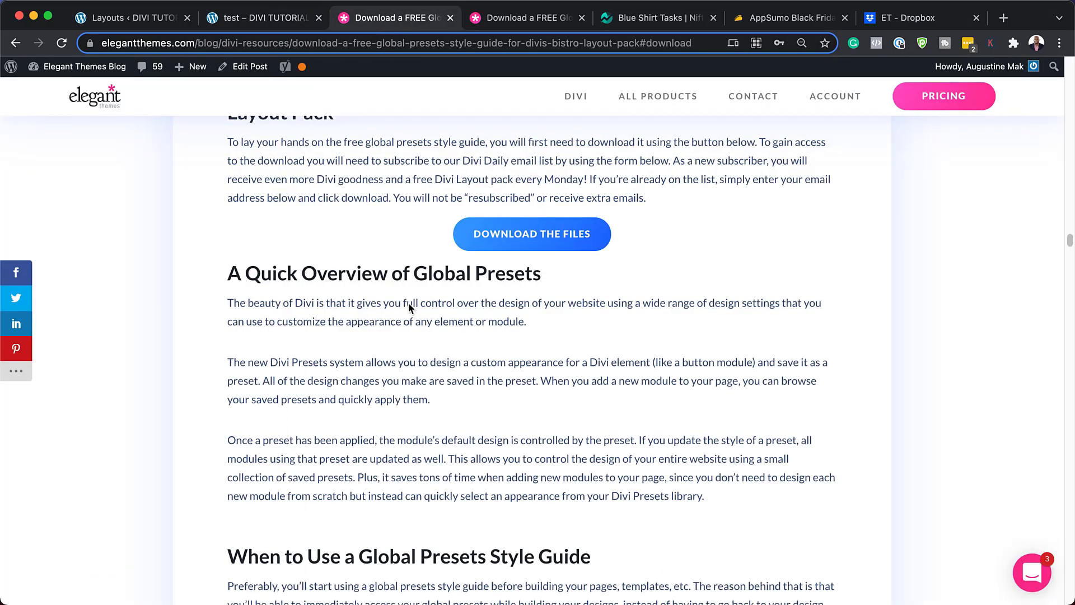
pyautogui.scroll(10, 468, 393)
pyautogui.scroll(15, 468, 397)
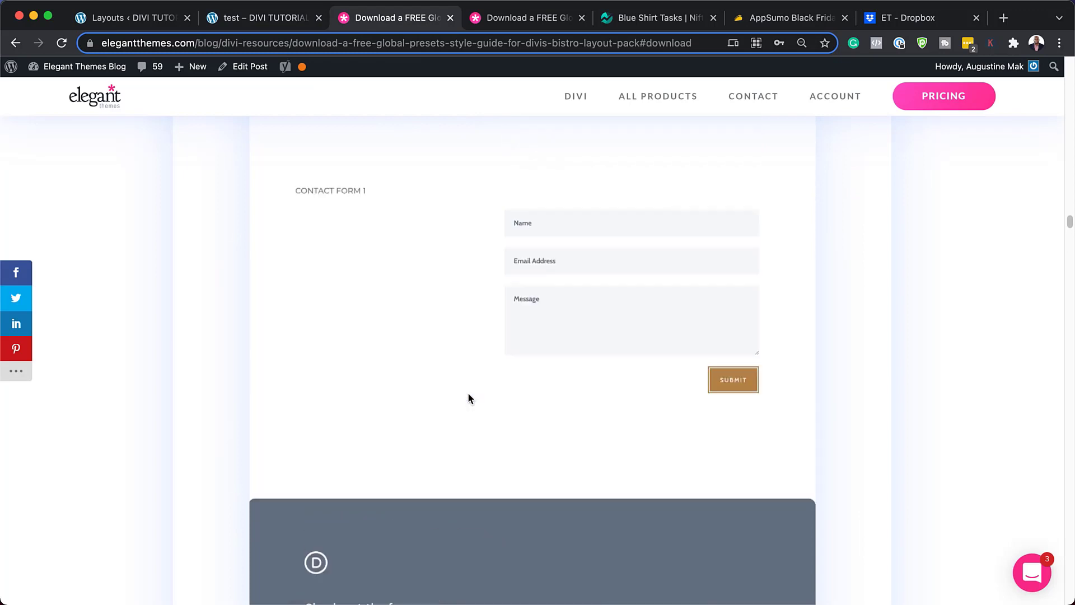
pyautogui.scroll(10, 468, 397)
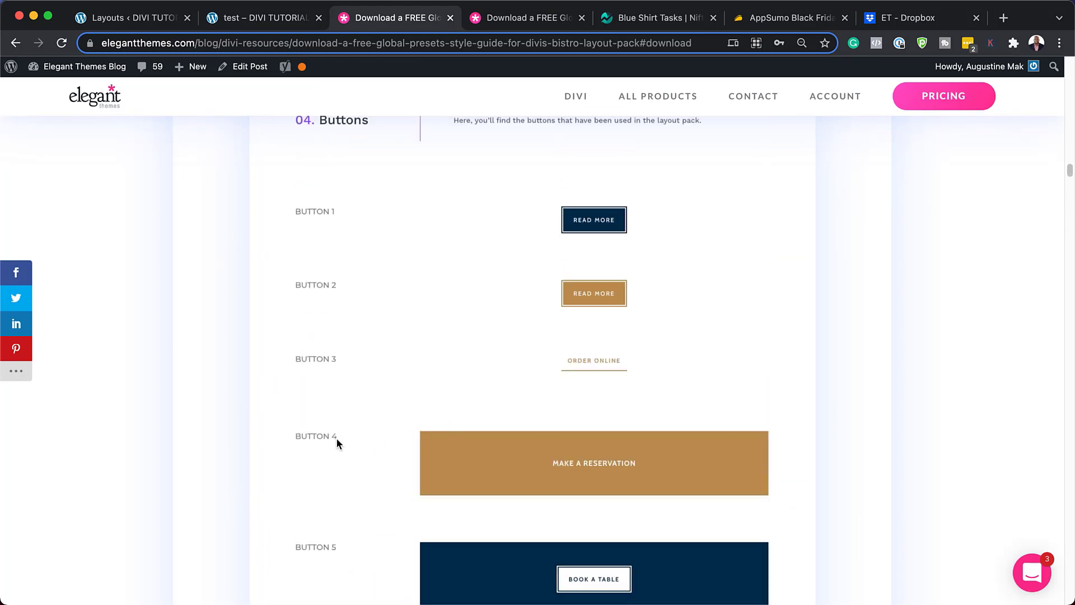
pyautogui.scroll(8, 642, 450)
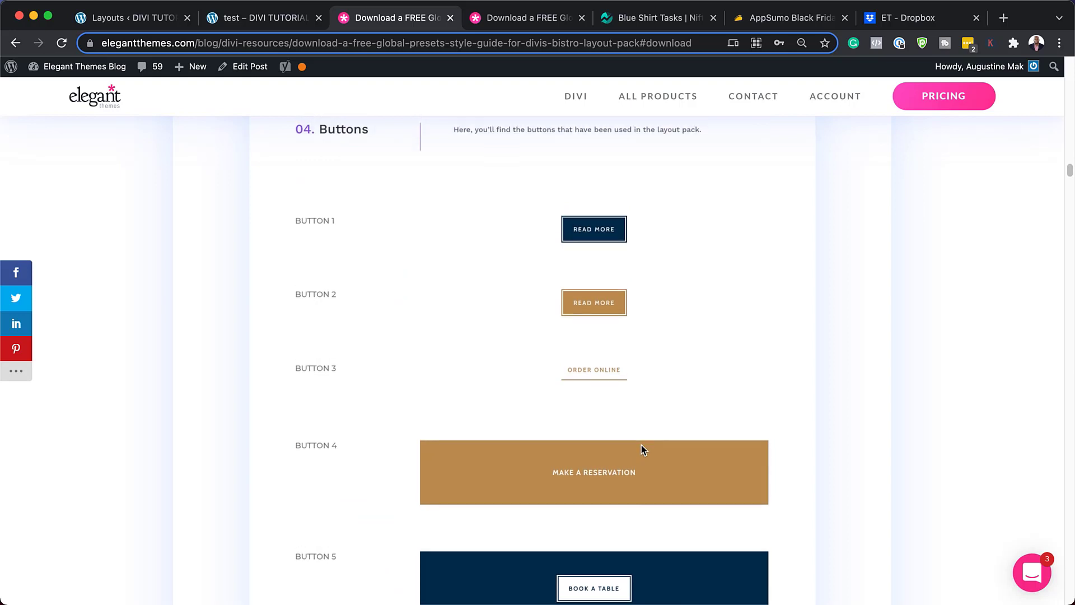
pyautogui.scroll(8, 642, 450)
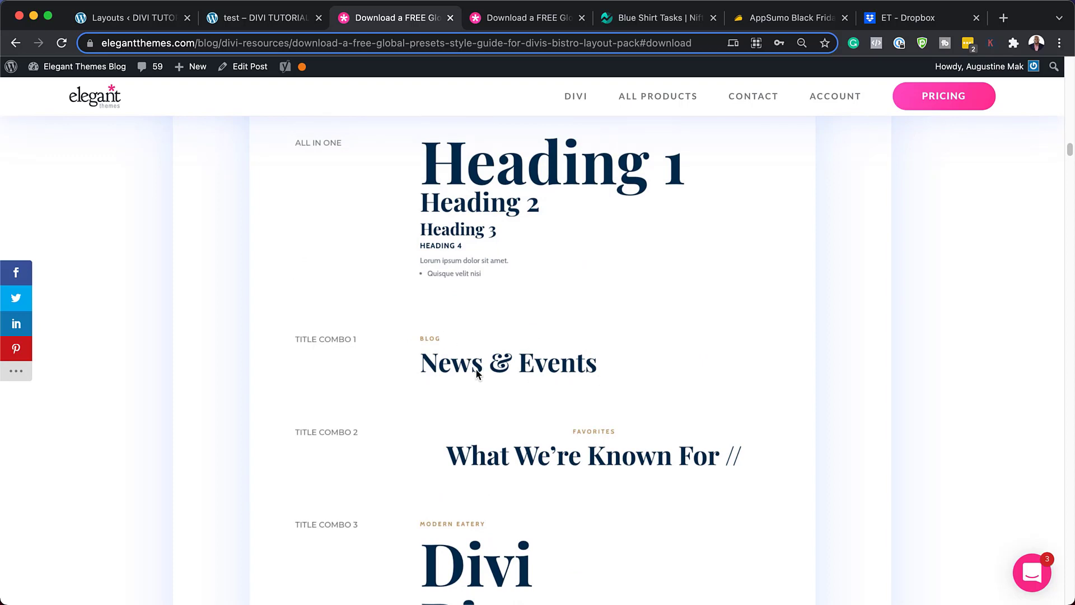
pyautogui.scroll(-3, 609, 439)
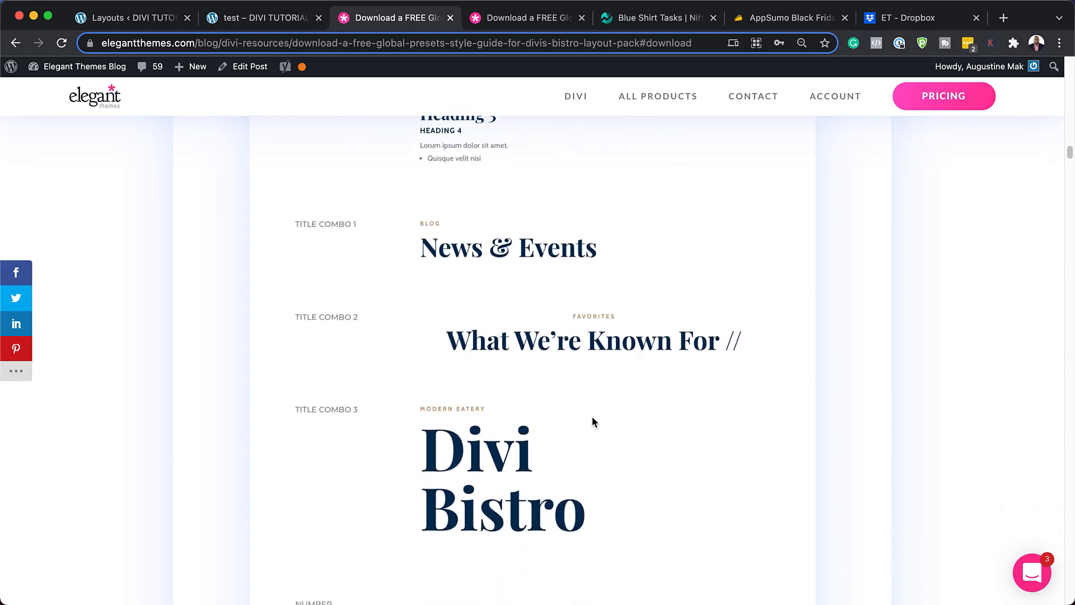
pyautogui.scroll(12, 593, 421)
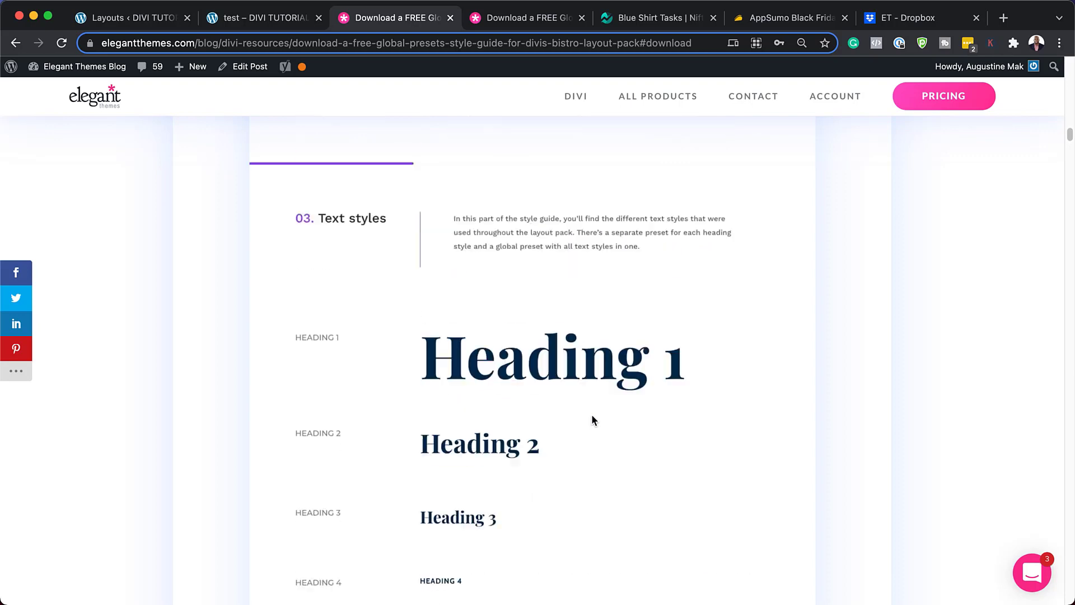
pyautogui.scroll(10, 592, 415)
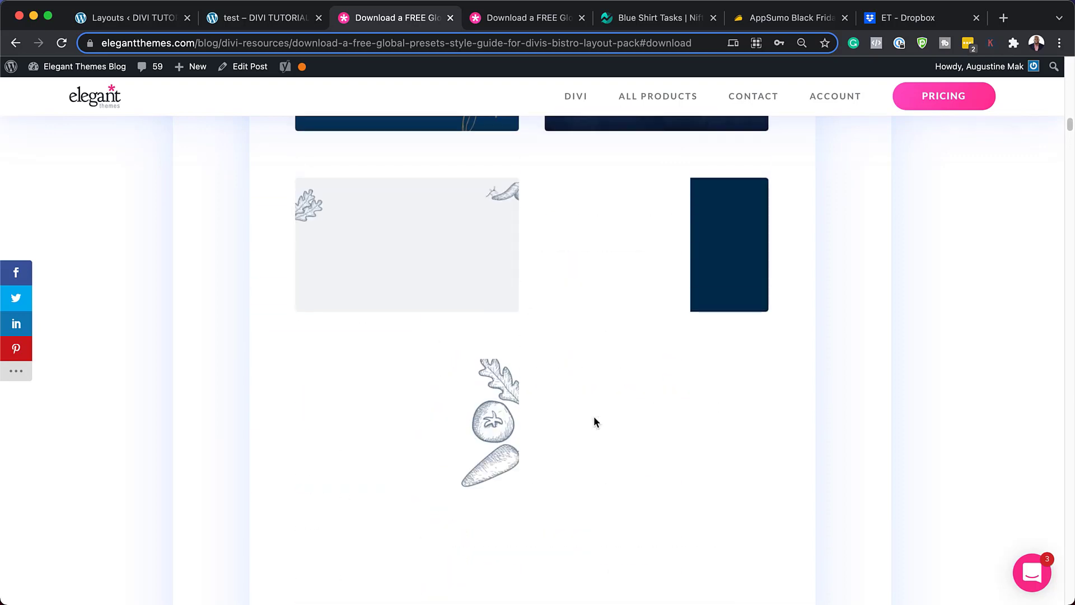
pyautogui.scroll(18, 594, 415)
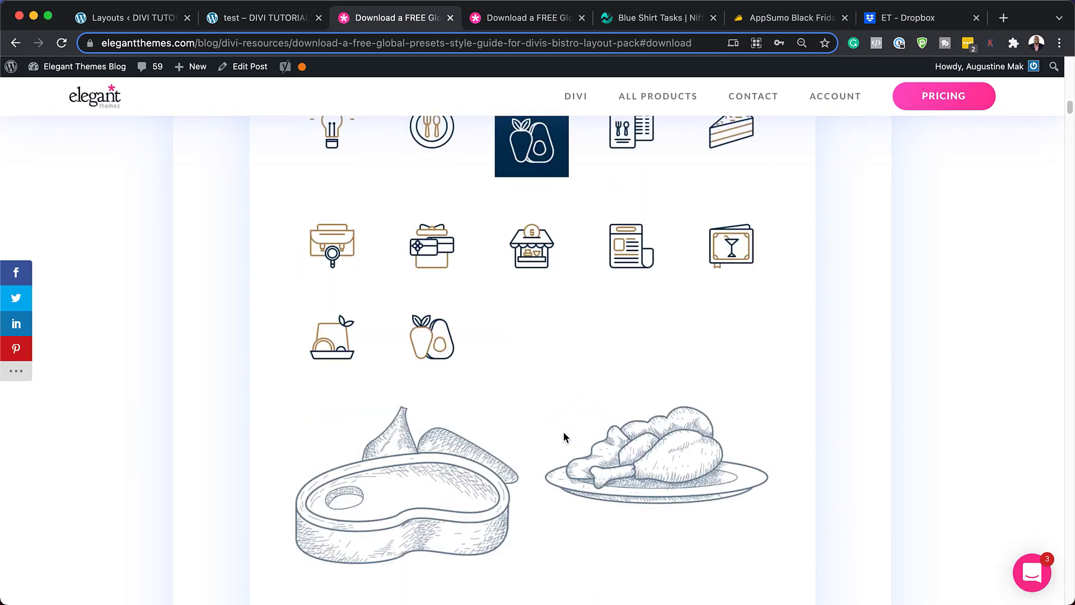
pyautogui.scroll(15, 563, 431)
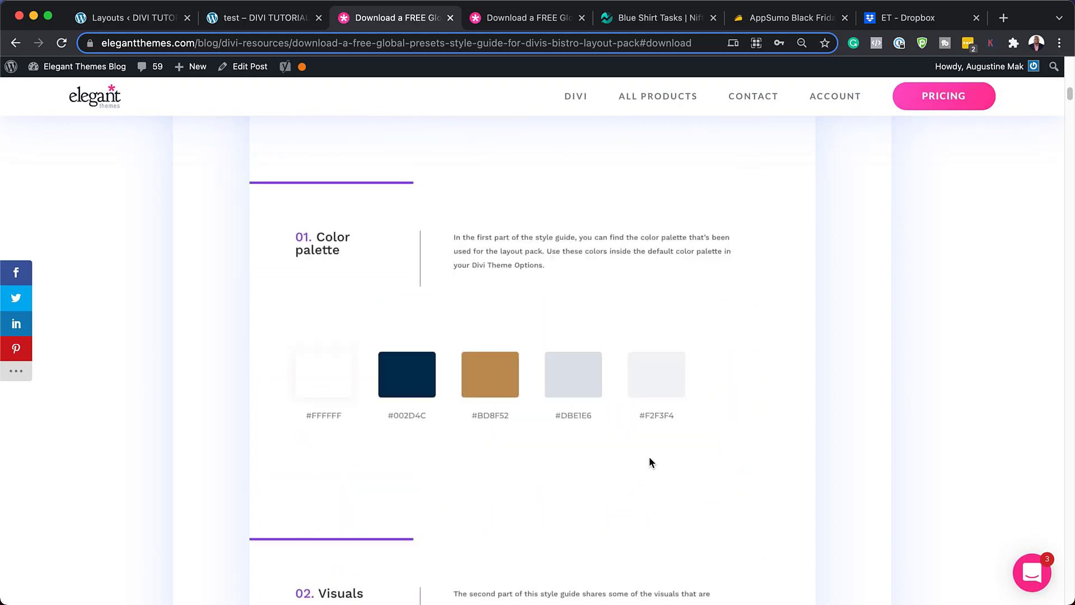
pyautogui.scroll(15, 649, 457)
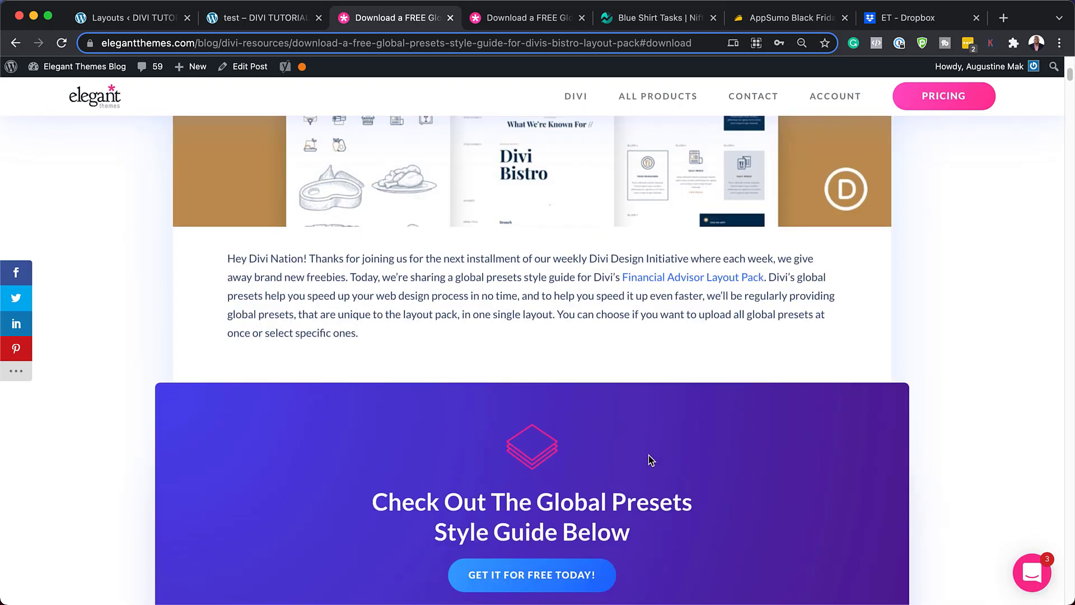
pyautogui.scroll(10, 649, 459)
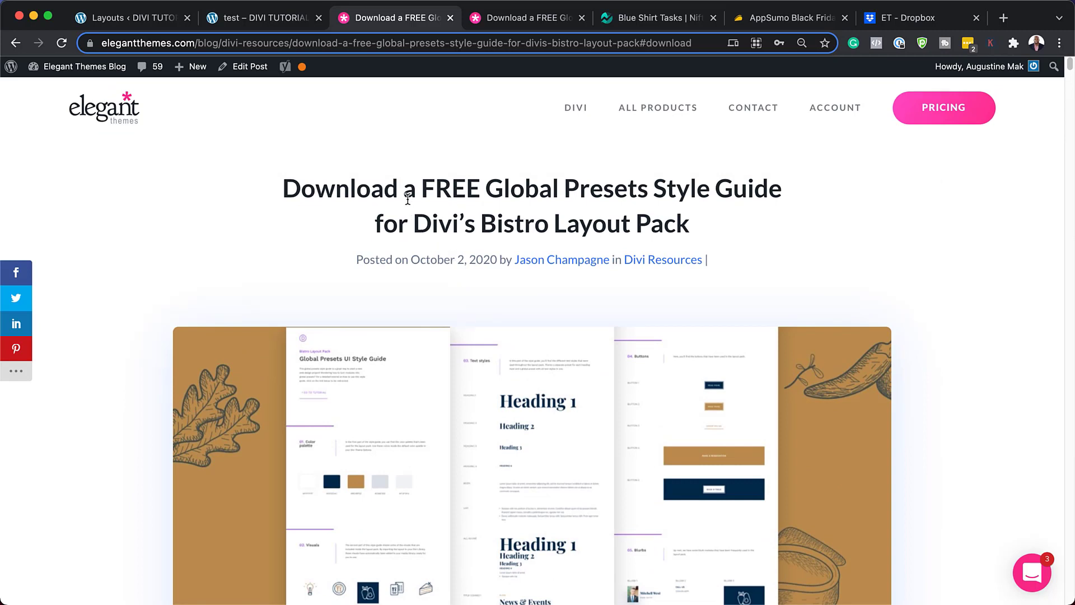
# Cancel the button setting changes, then Save & Exit the test page to a new blank page.
pyautogui.click(237, 17)
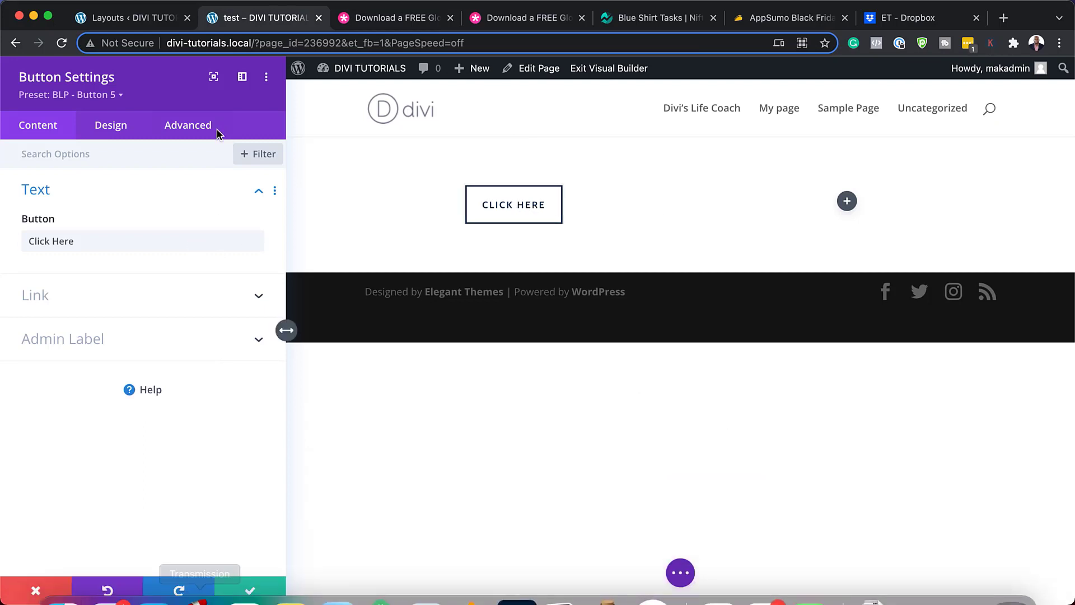
pyautogui.click(37, 592)
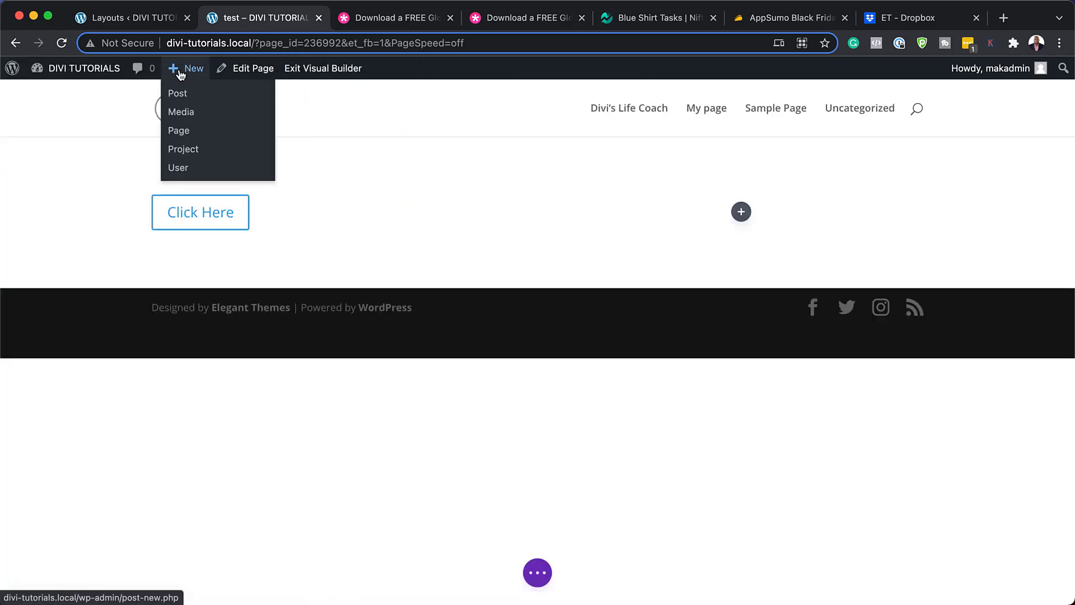
pyautogui.click(189, 136)
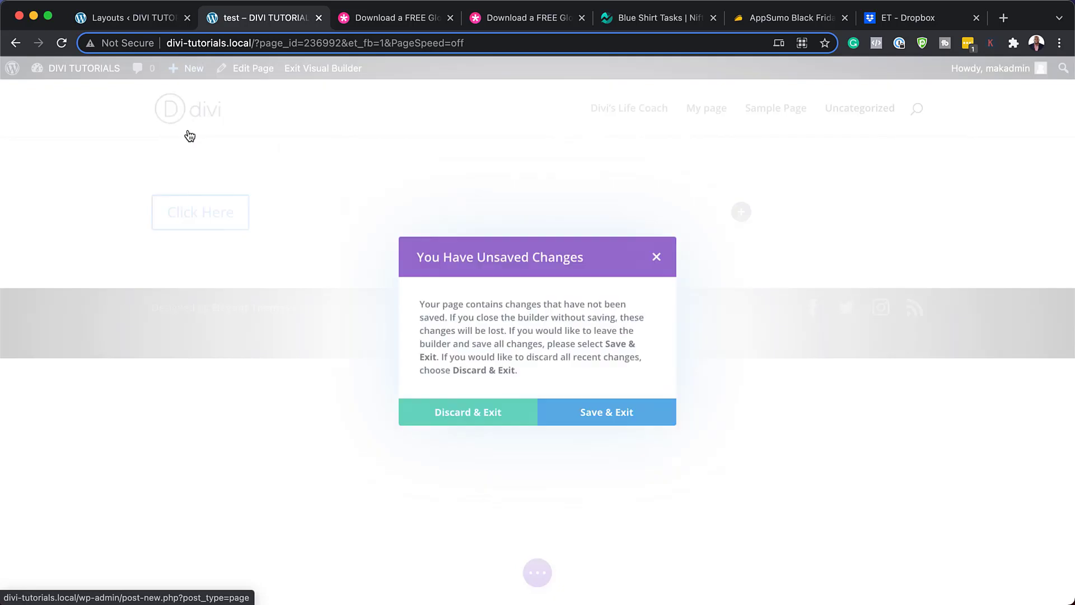
pyautogui.click(603, 416)
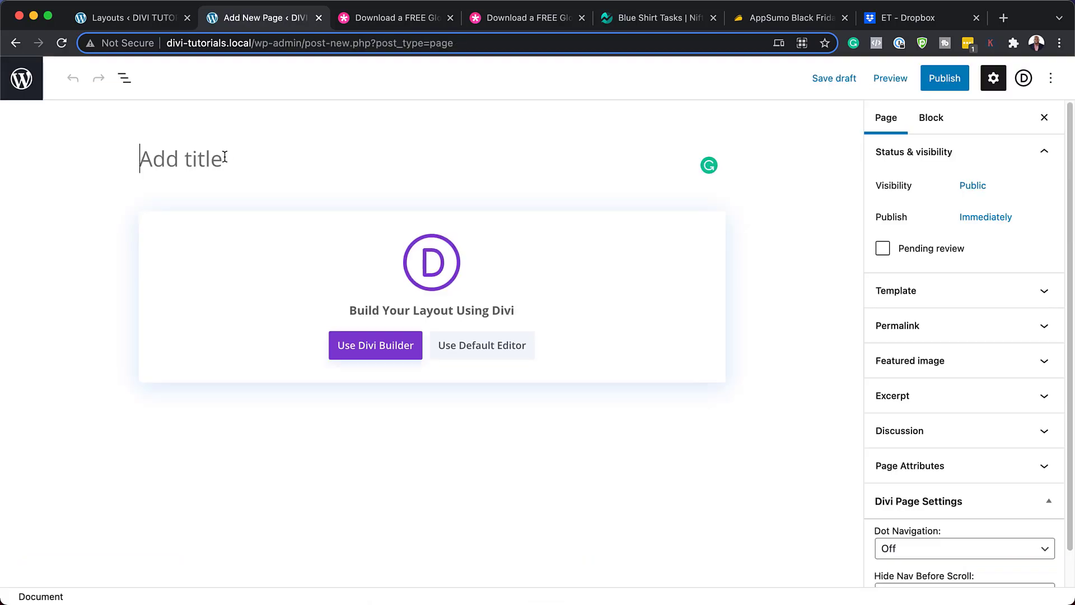
# Title the page 'Style' and load the saved Bistro Global Presets UI Style Guide layout in Divi.
pyautogui.write('Style')
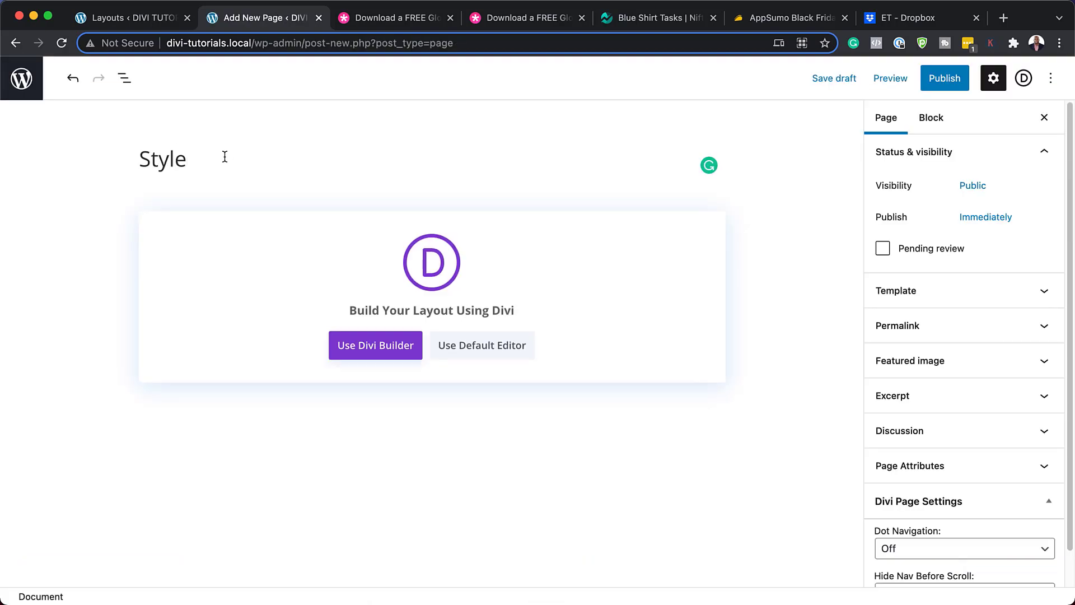
pyautogui.click(397, 347)
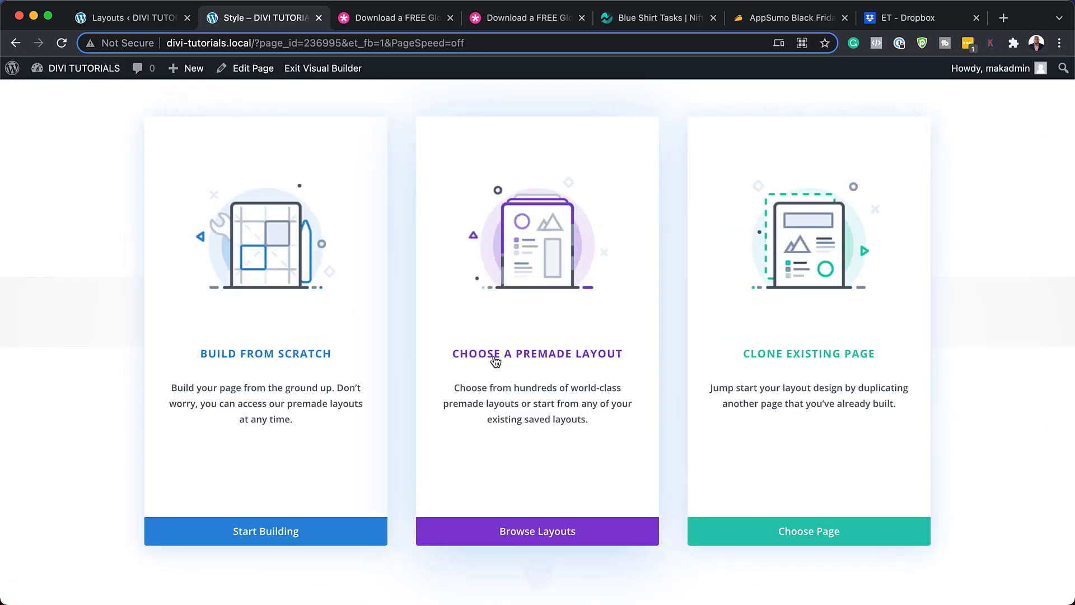
pyautogui.click(495, 361)
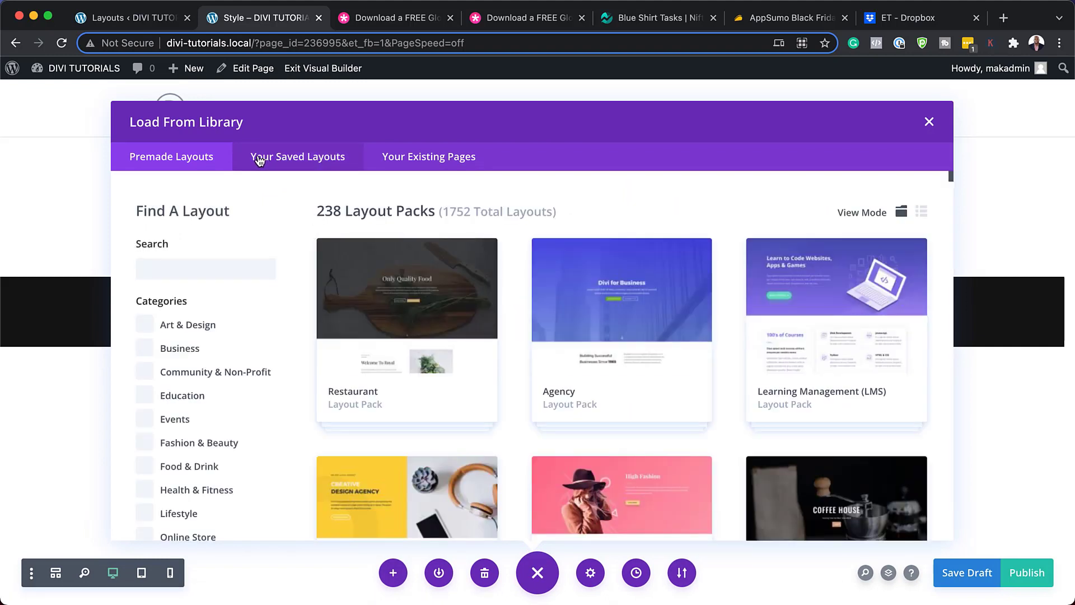
pyautogui.click(324, 161)
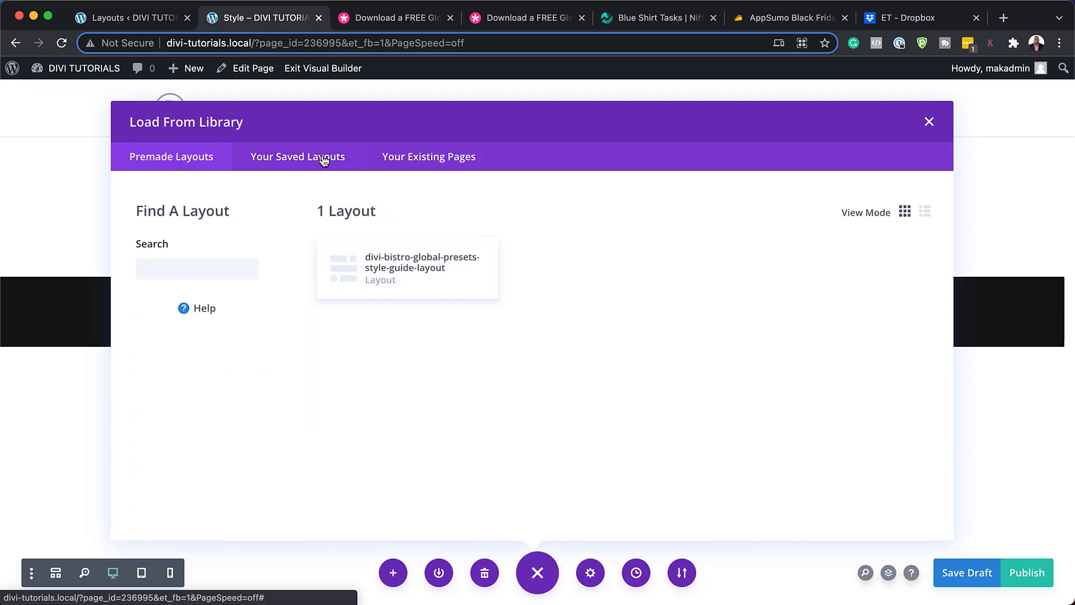
pyautogui.click(418, 265)
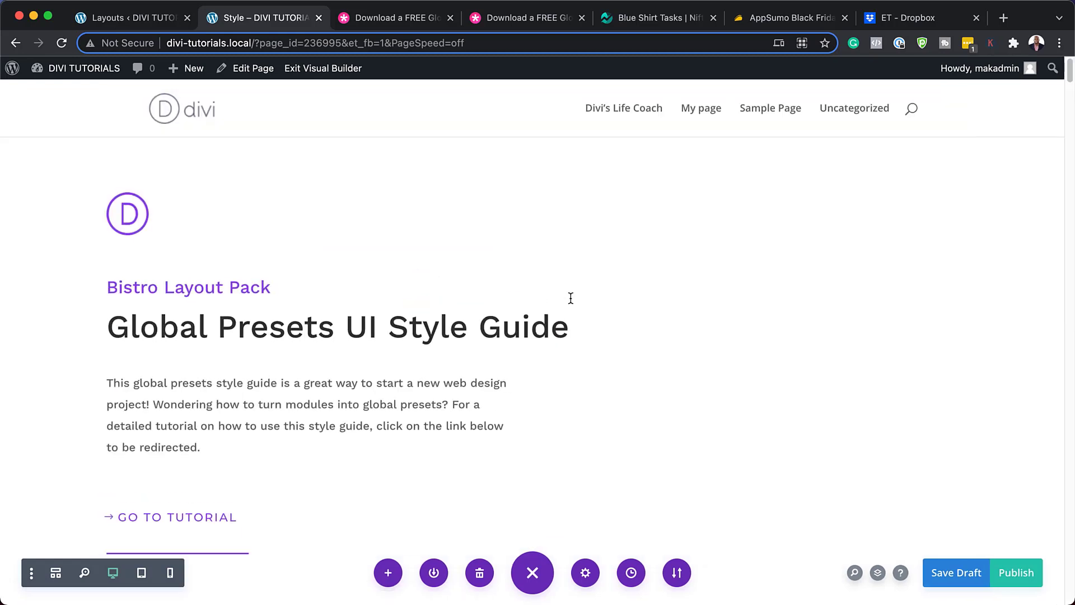
# Scroll through the style guide page, then return to the Divi Library layouts list.
pyautogui.scroll(-5, 568, 298)
pyautogui.scroll(-15, 570, 297)
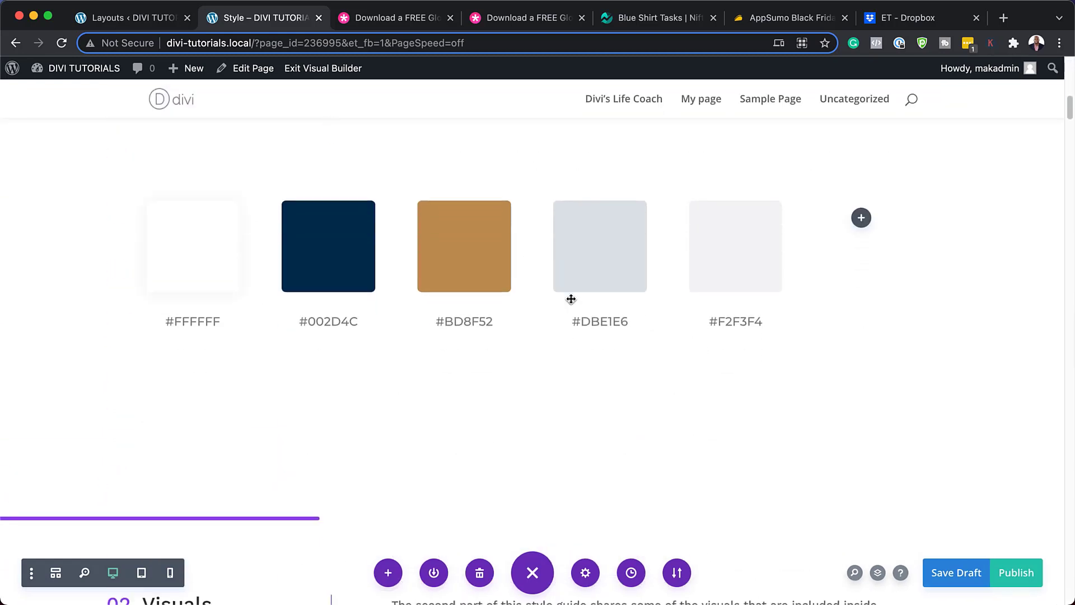
pyautogui.scroll(-15, 570, 299)
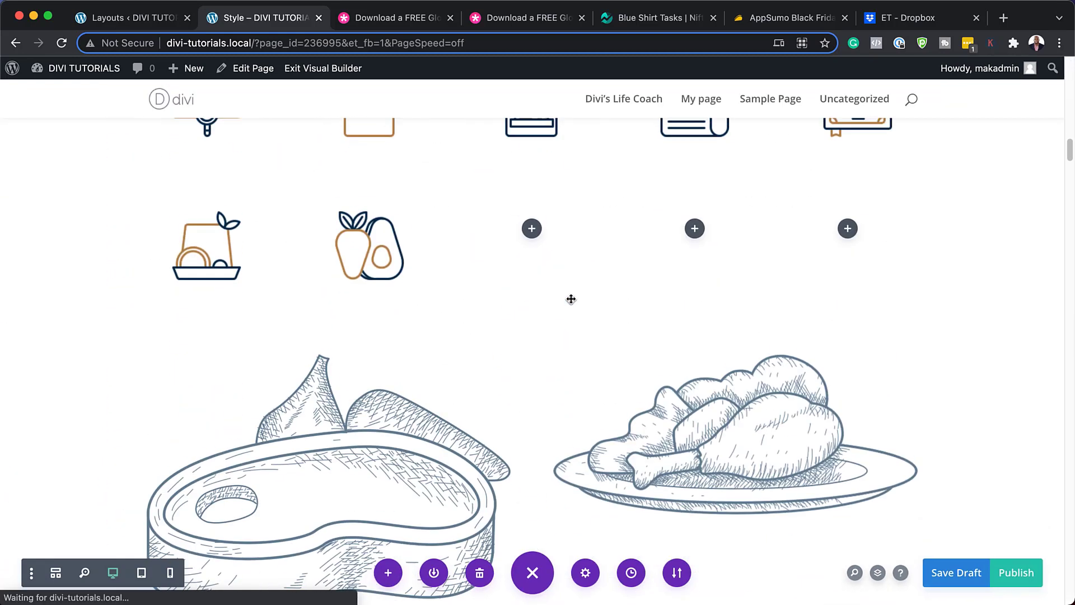
pyautogui.scroll(-15, 571, 299)
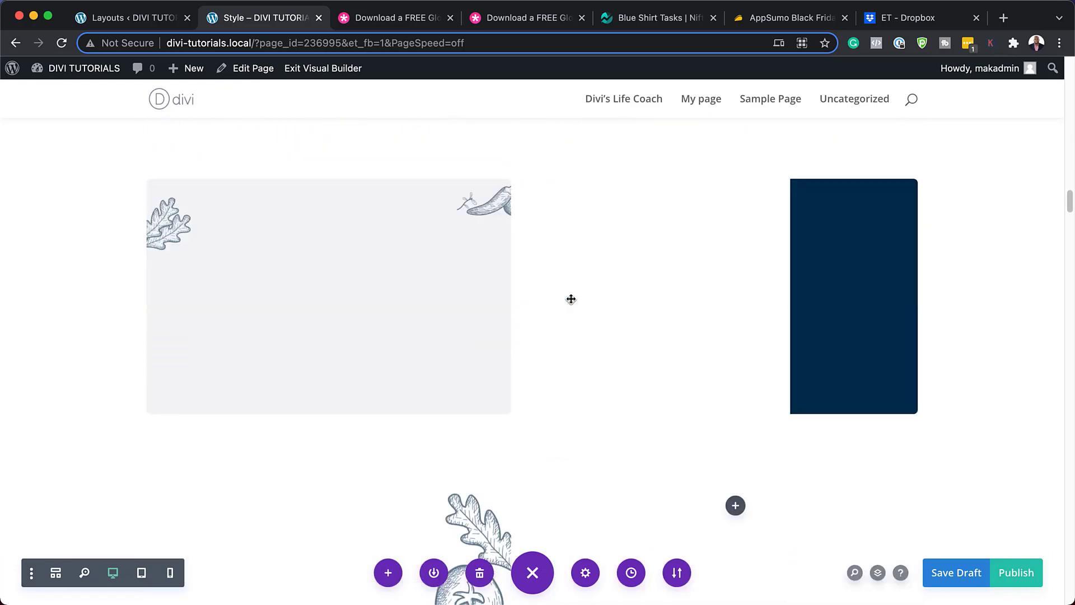
pyautogui.scroll(5, 571, 299)
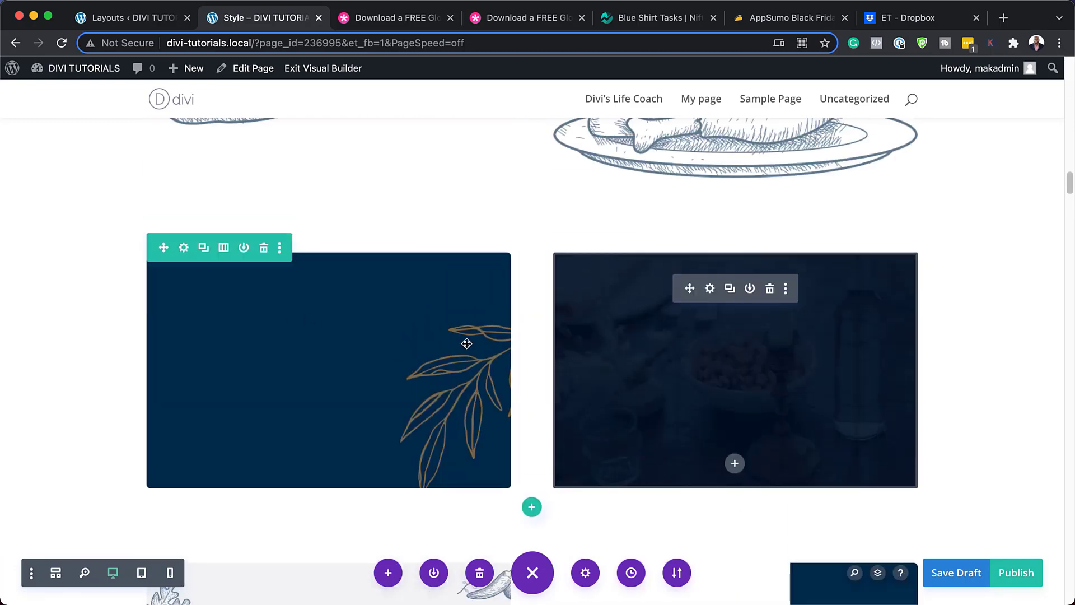
pyautogui.scroll(15, 486, 244)
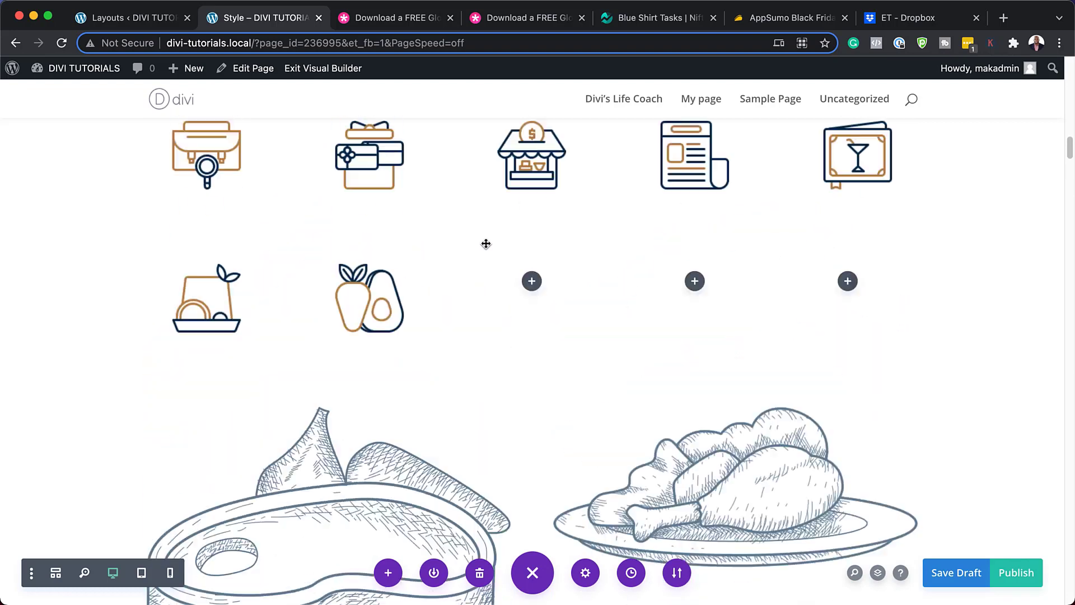
pyautogui.scroll(3, 486, 244)
pyautogui.click(145, 18)
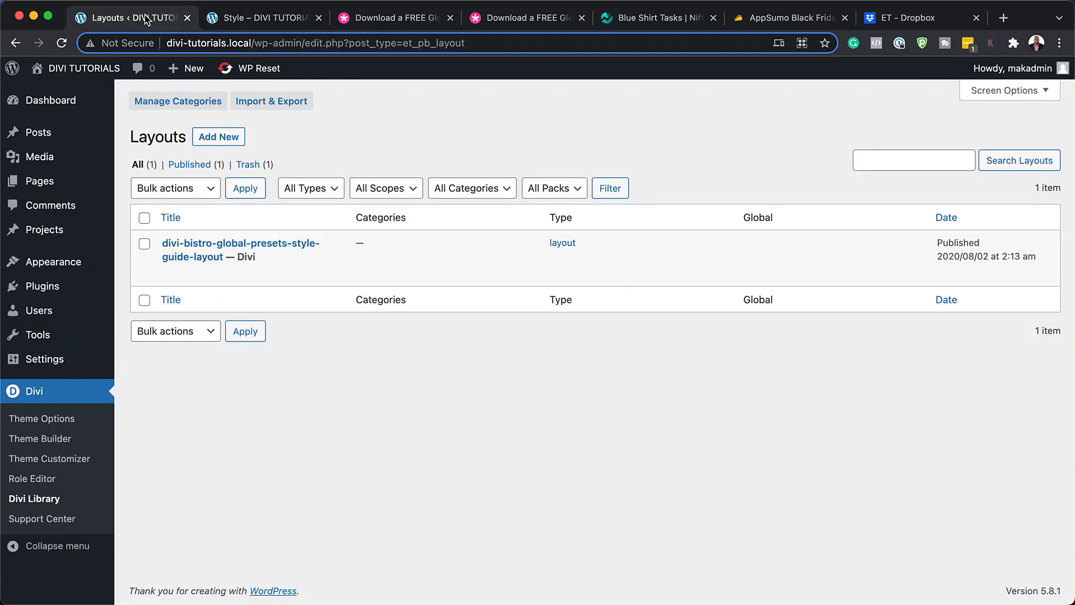
# Create a new page titled 'Bistro Layout' and start it in Divi from a premade layout.
pyautogui.moveTo(45, 182)
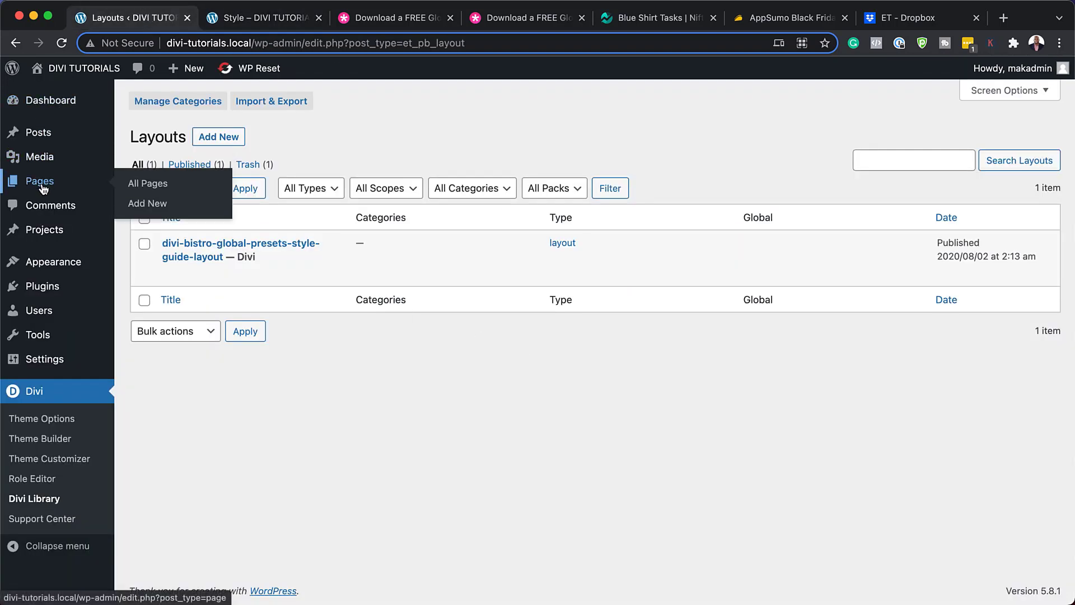
pyautogui.click(147, 203)
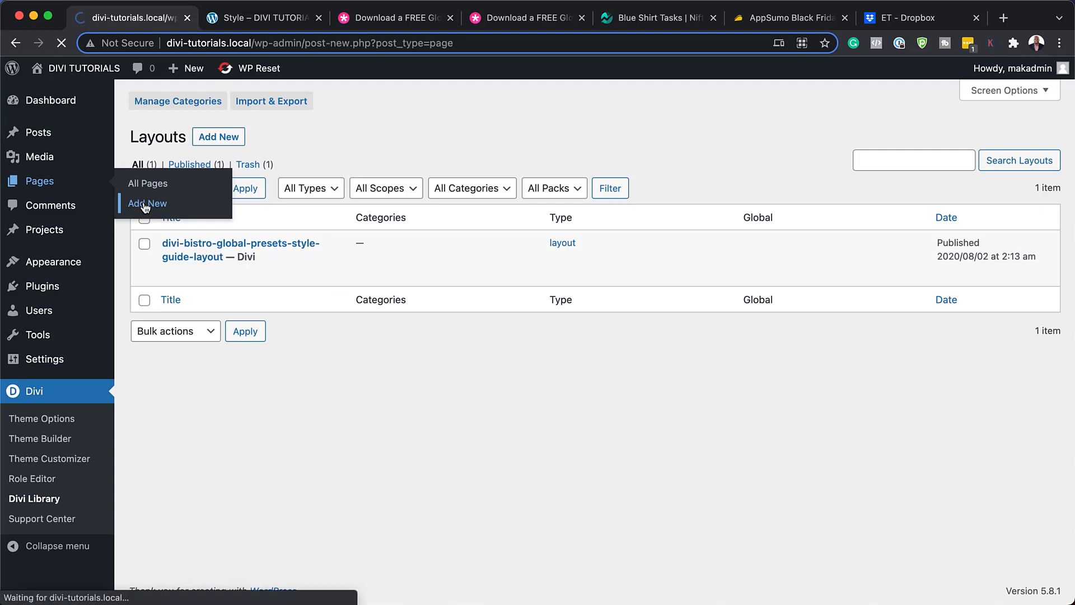
pyautogui.write('Bistro Layout')
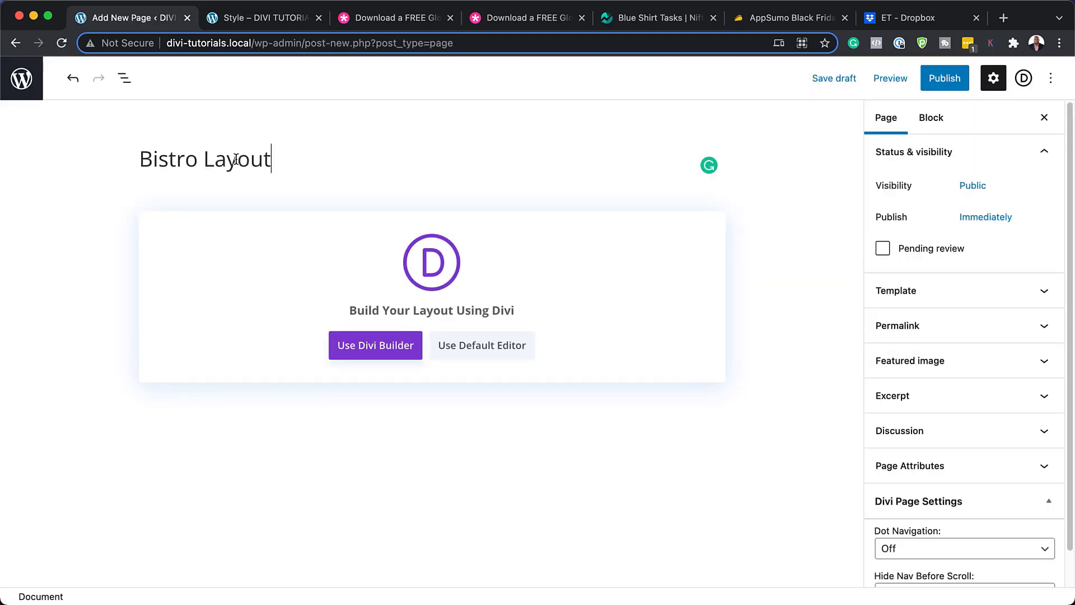
pyautogui.click(384, 355)
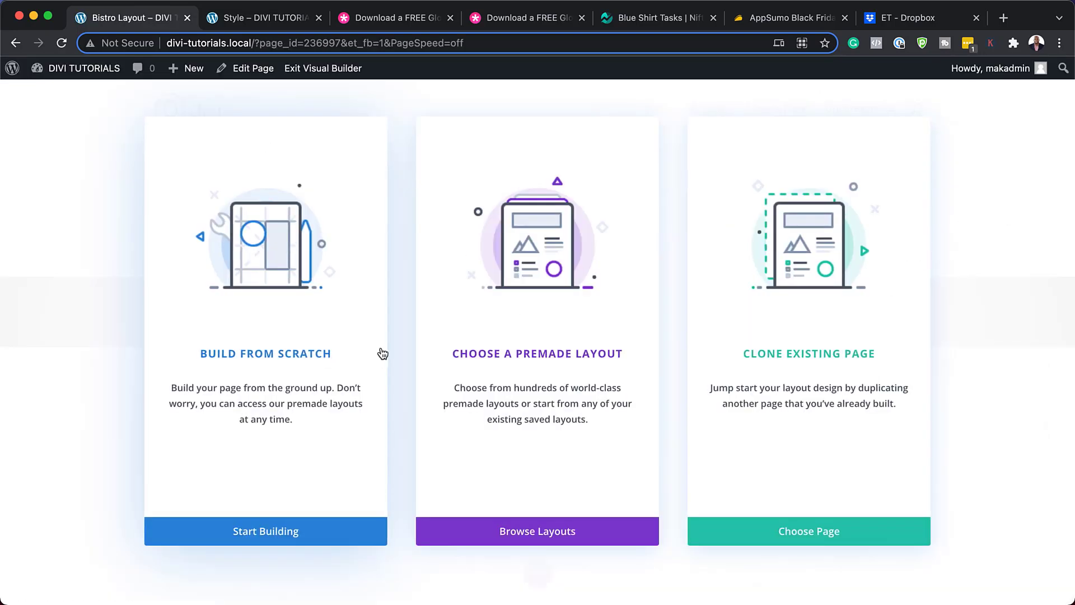
pyautogui.click(479, 355)
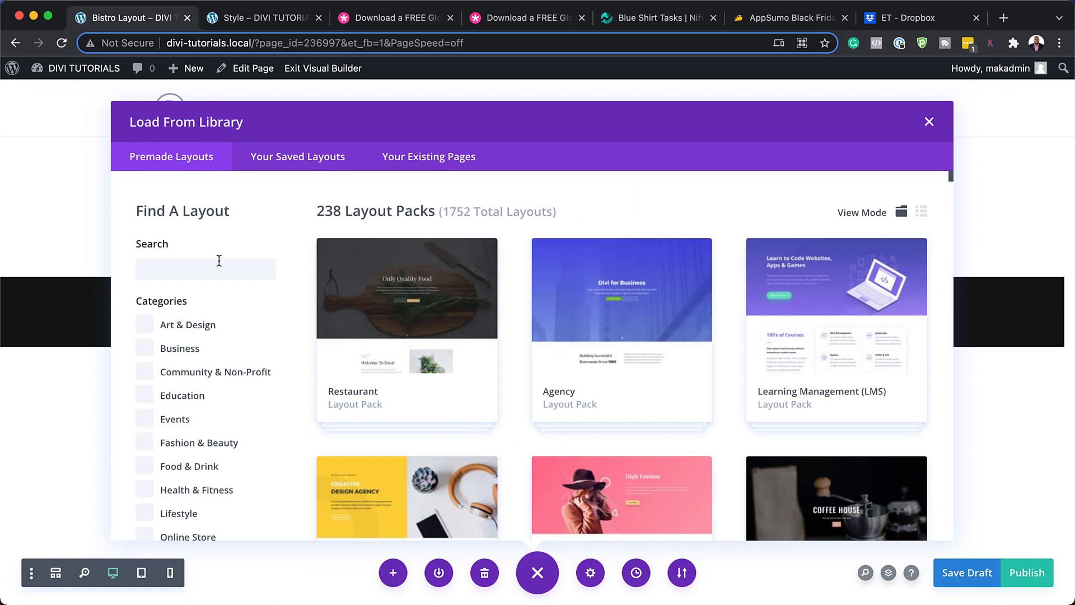
# Search the library for 'Bistro Layout' and choose to use the Bistro About Page layout.
pyautogui.click(210, 273)
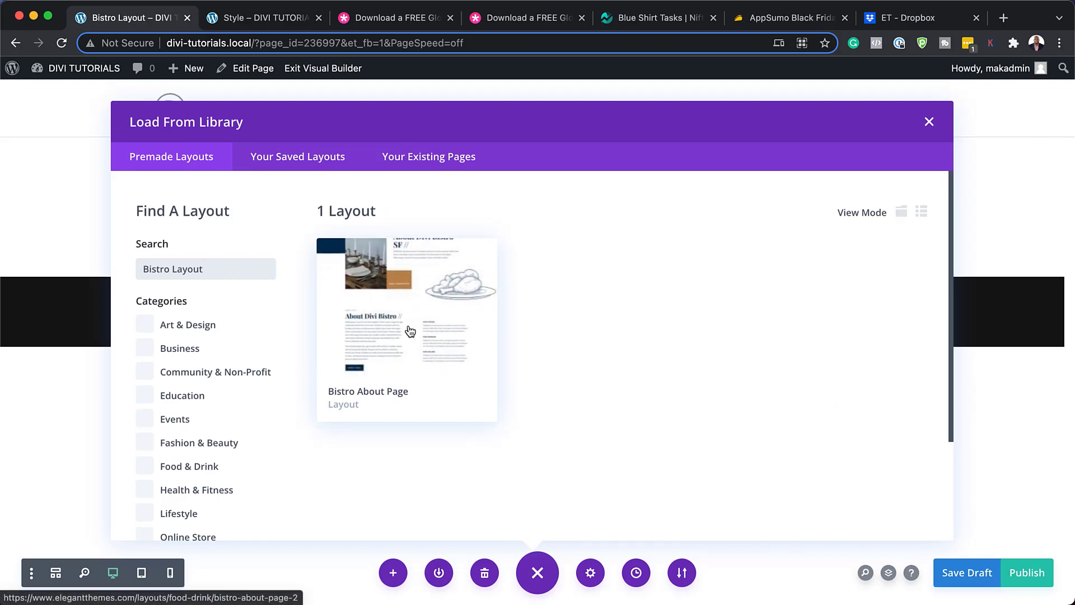
pyautogui.click(410, 329)
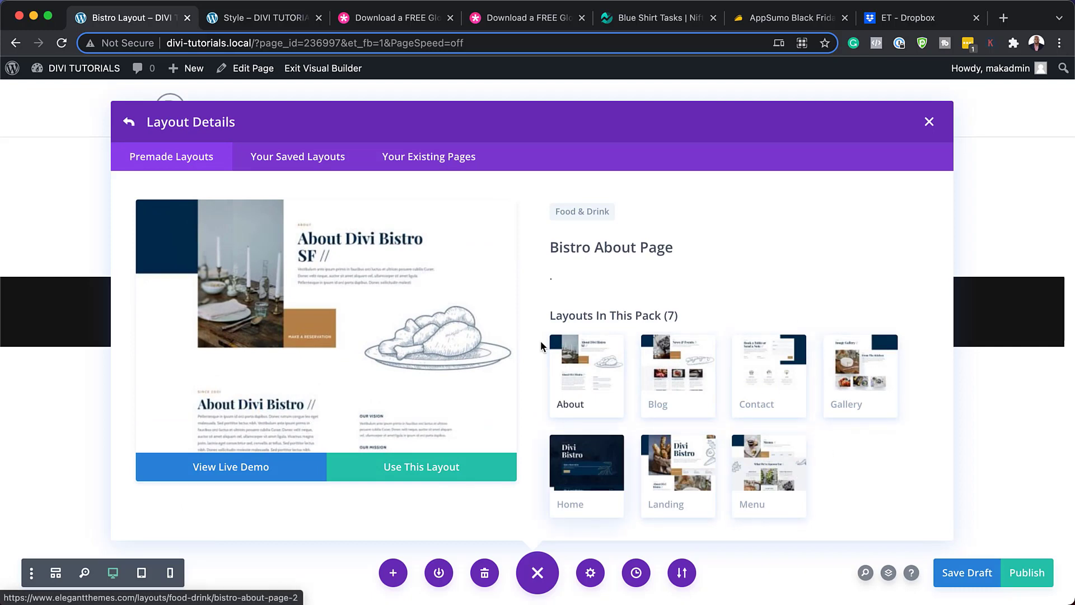
pyautogui.click(422, 473)
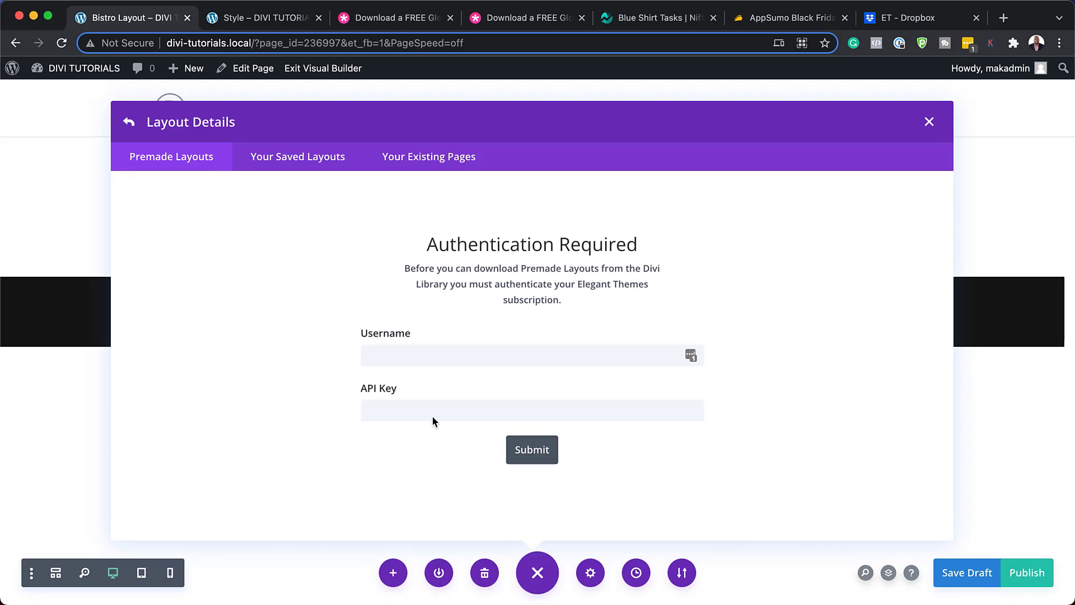
# Enter the Elegant Themes username, paste the API key, and submit the credentials.
pyautogui.click(411, 357)
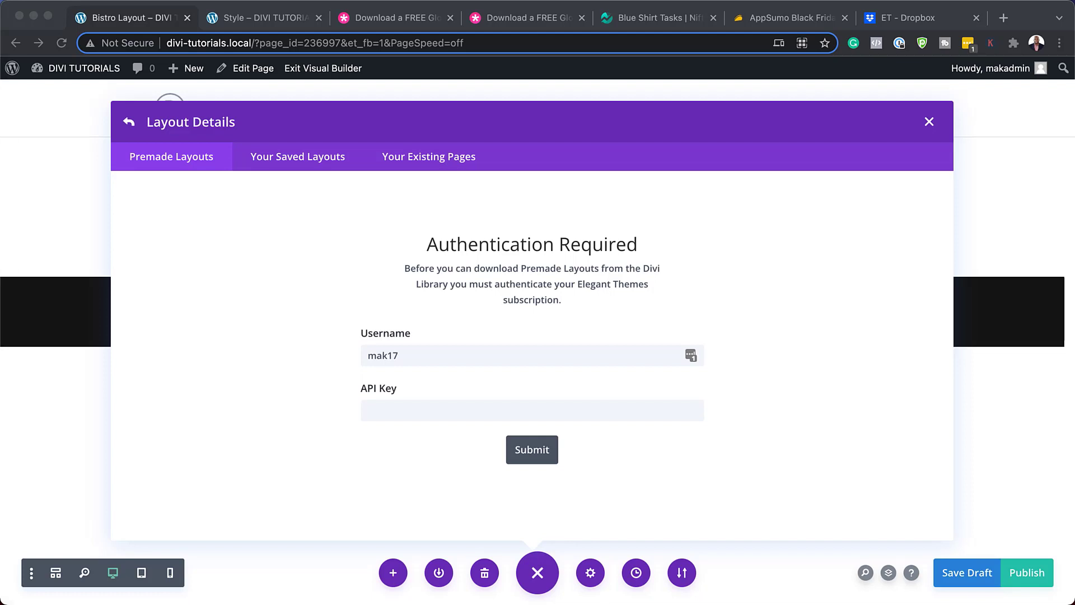
pyautogui.click(393, 408)
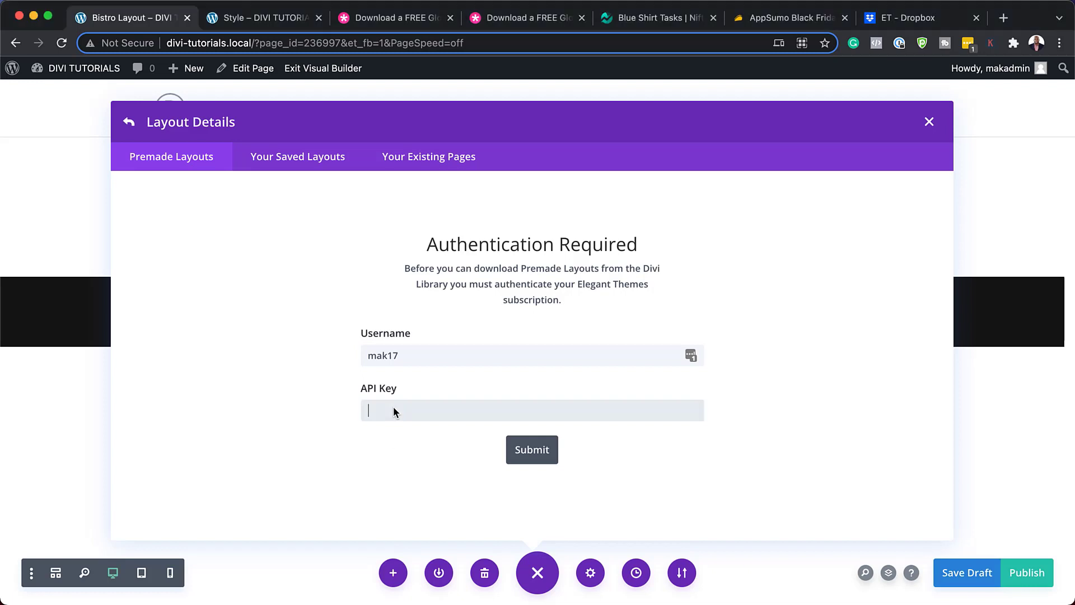
pyautogui.press('super+v')
pyautogui.click(537, 452)
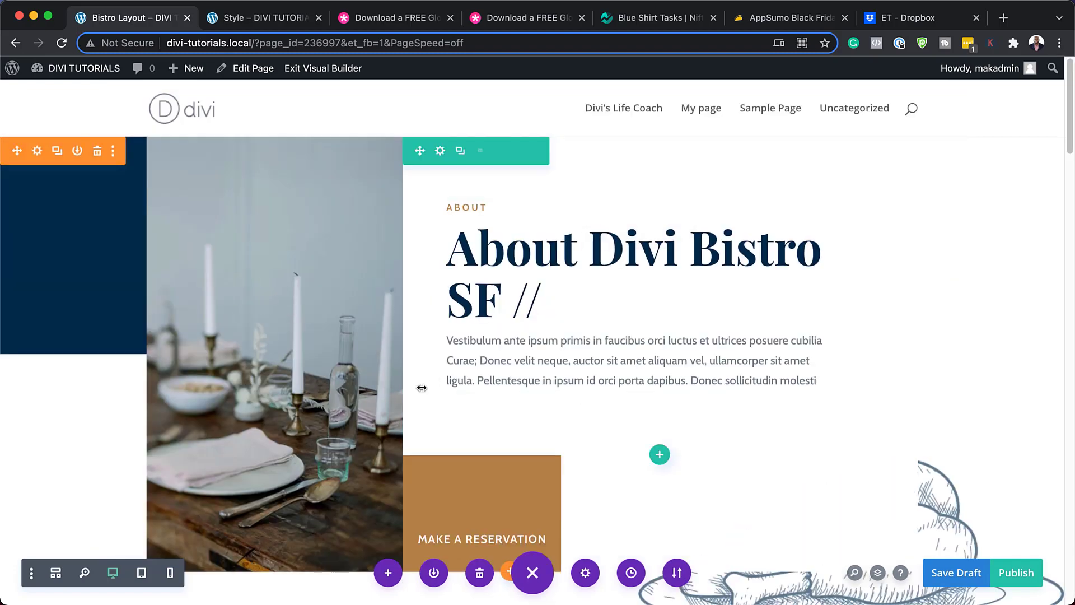
# Scroll down the imported Bistro About layout to the Book a Table button.
pyautogui.scroll(-5, 420, 420)
pyautogui.scroll(-2, 495, 423)
pyautogui.scroll(-1, 495, 421)
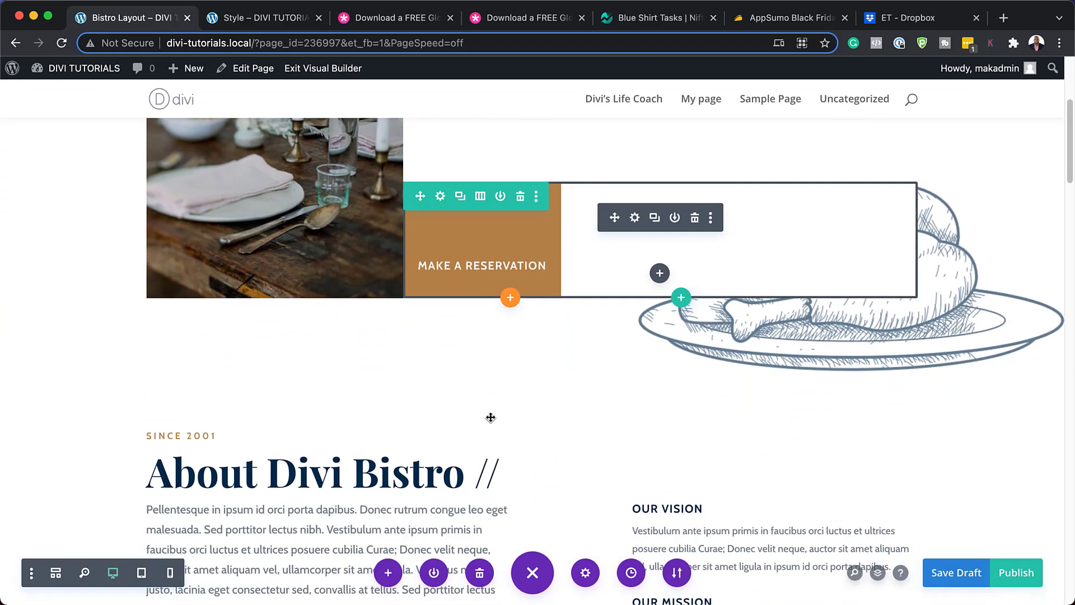
pyautogui.scroll(-5, 537, 422)
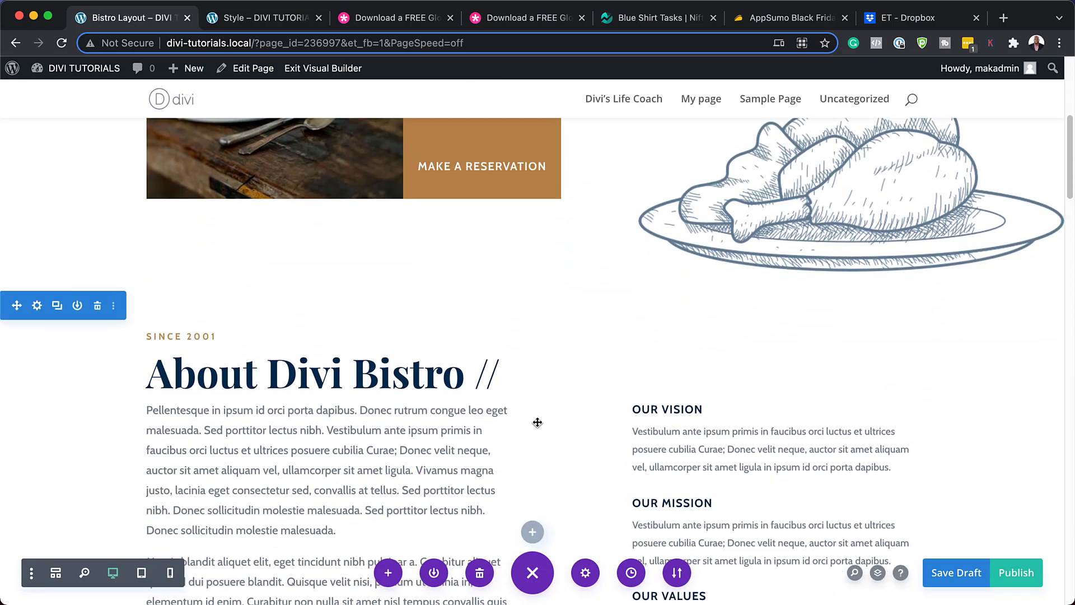
pyautogui.scroll(-3, 539, 421)
pyautogui.scroll(-7, 616, 380)
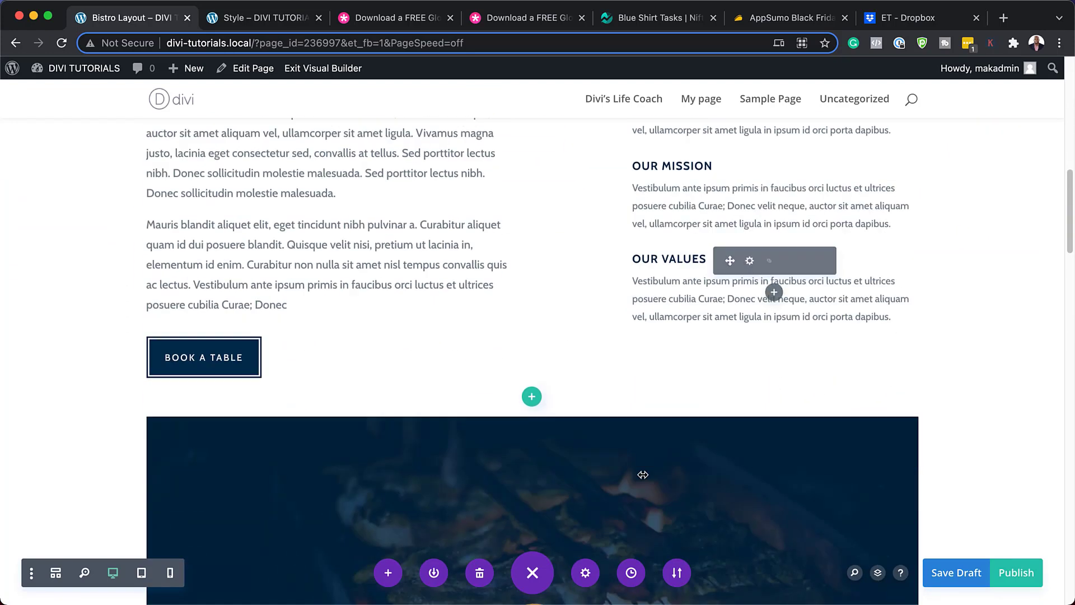
# Insert a one-column row below the About section and add a Button module to it.
pyautogui.click(532, 393)
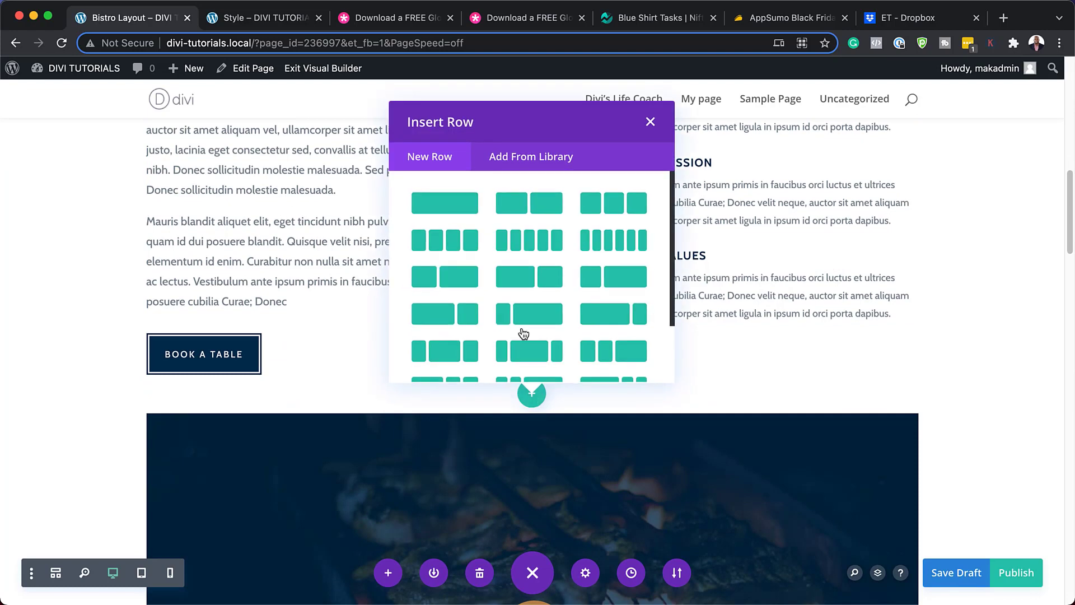
pyautogui.click(459, 211)
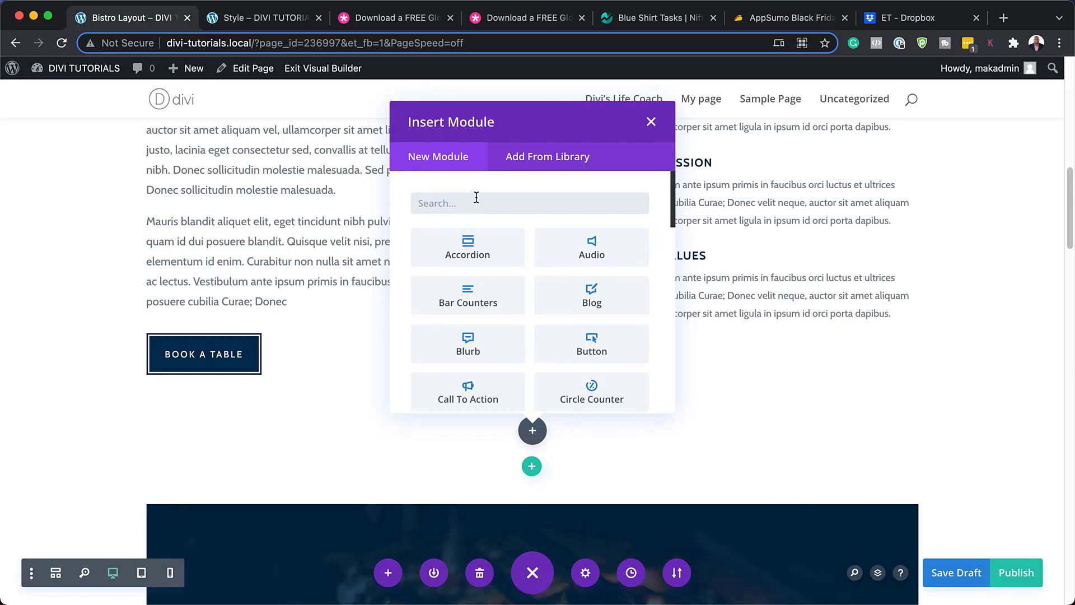
pyautogui.write('button')
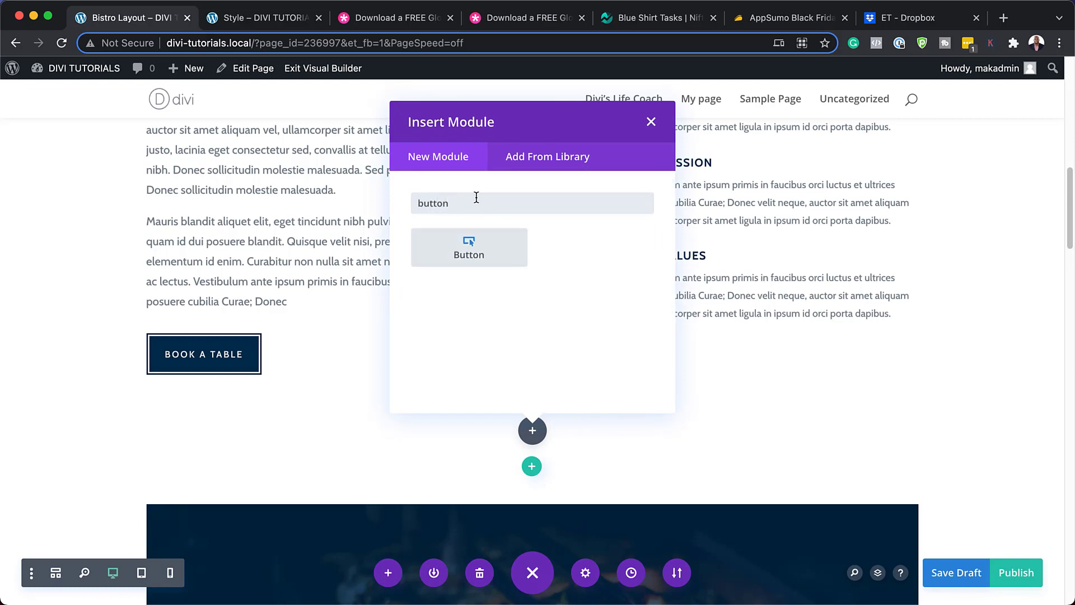
pyautogui.click(469, 265)
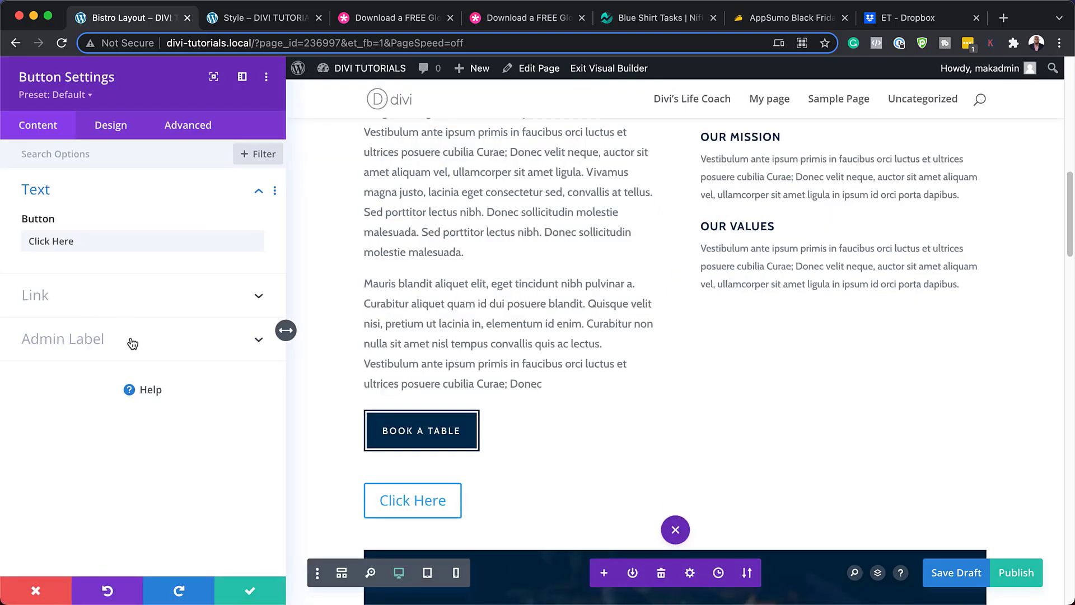
# Apply the BLP - Button 5 preset to the Click Here button and save its settings.
pyautogui.scroll(-2, 410, 464)
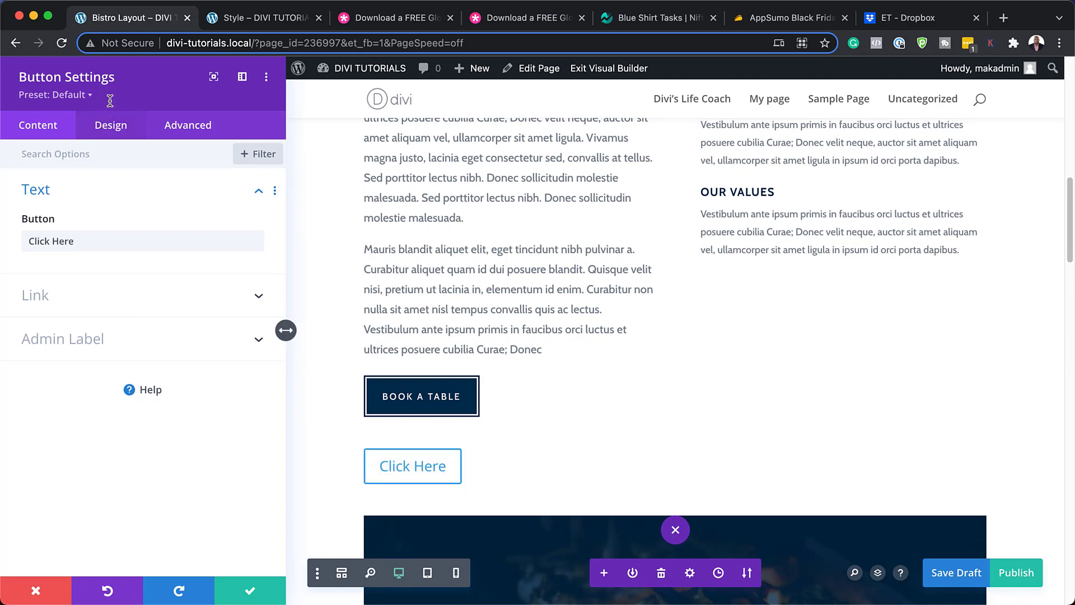
pyautogui.click(81, 96)
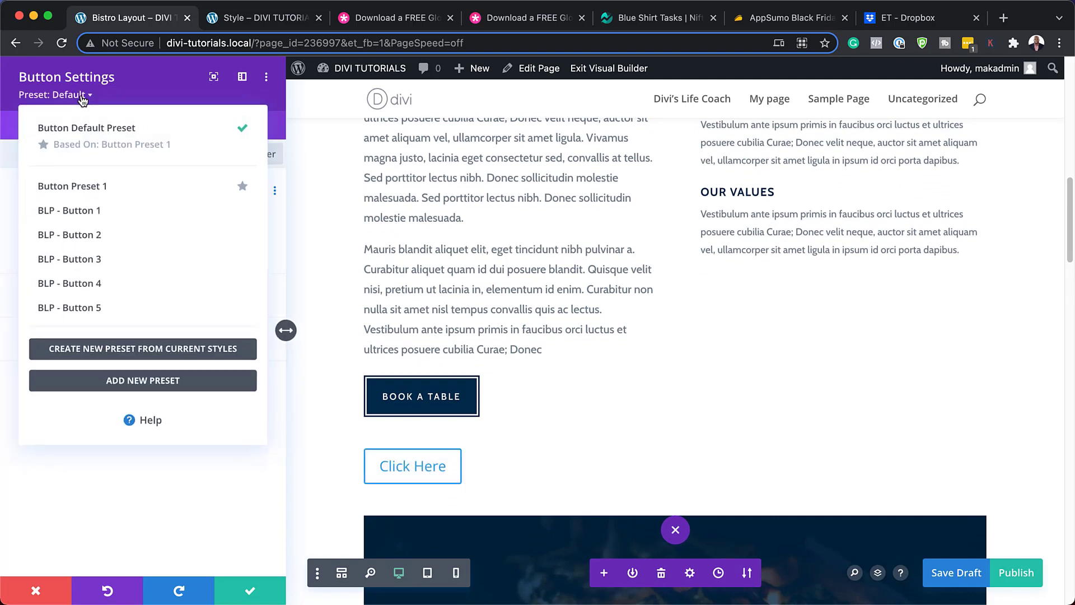
pyautogui.click(114, 307)
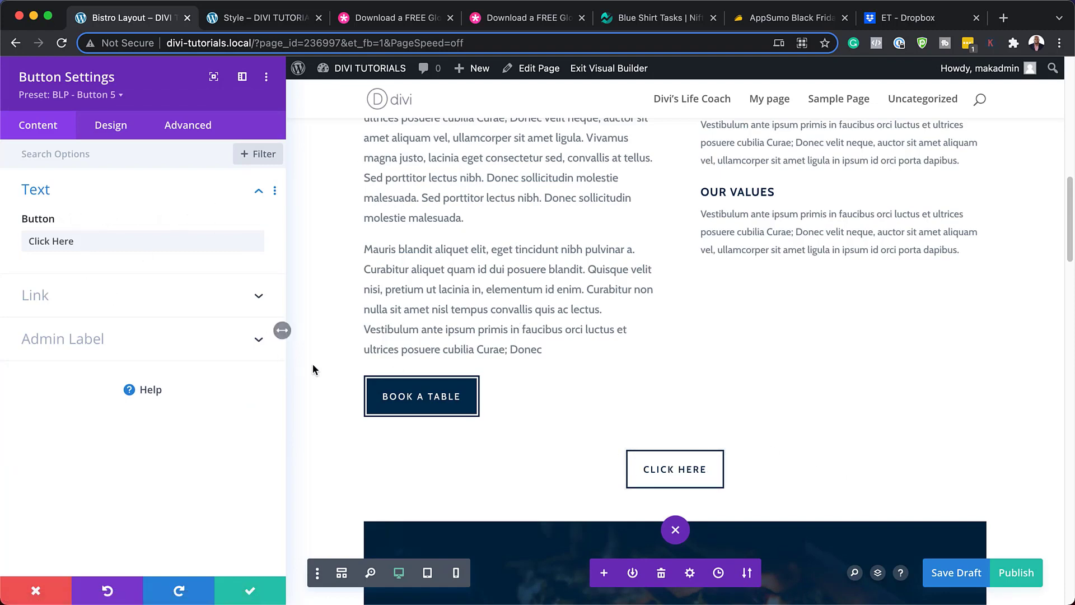
pyautogui.click(248, 592)
pyautogui.moveTo(340, 406)
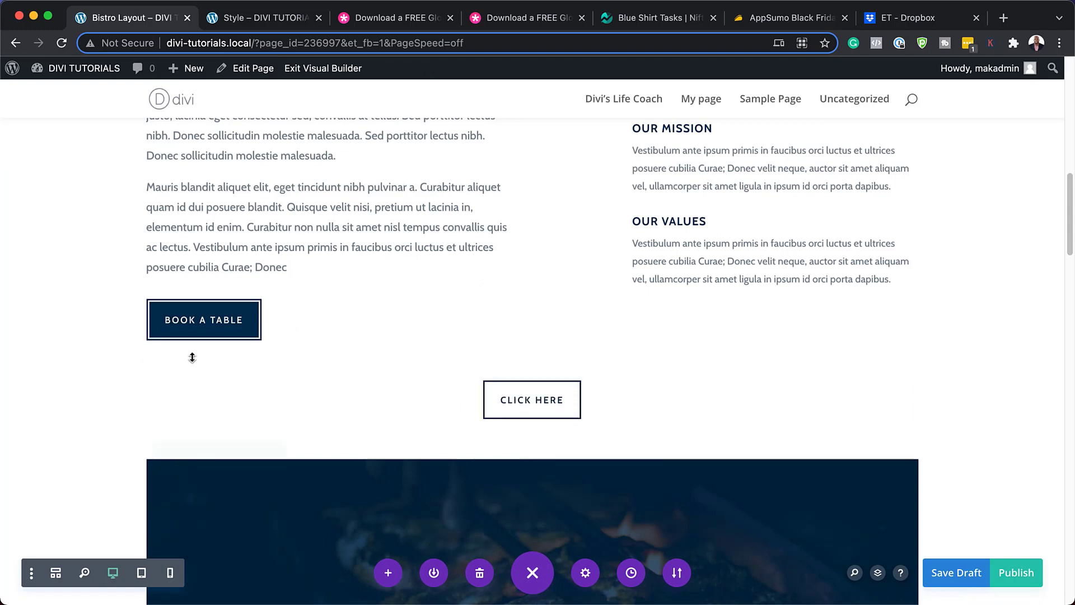
# Give the Click Here button's row a #f4f4f4 light grey background and save the row.
pyautogui.click(184, 347)
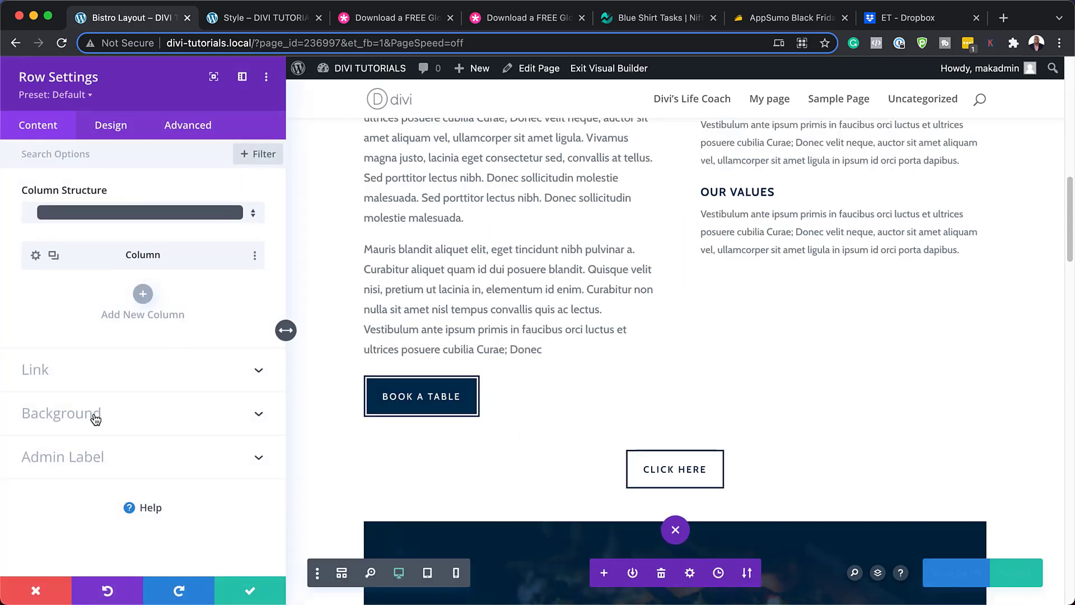
pyautogui.click(98, 423)
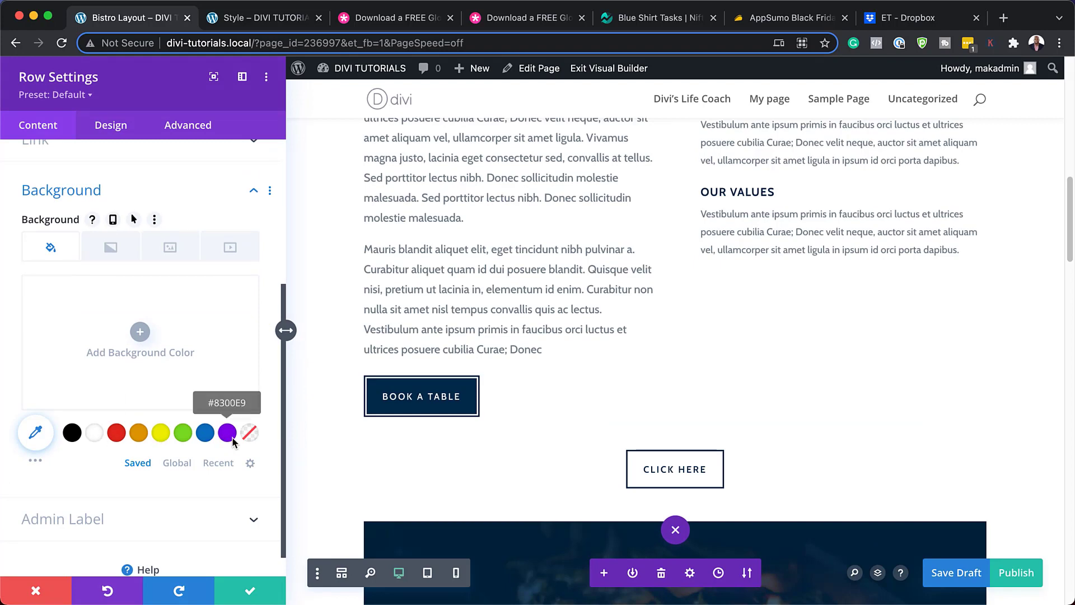
pyautogui.click(94, 436)
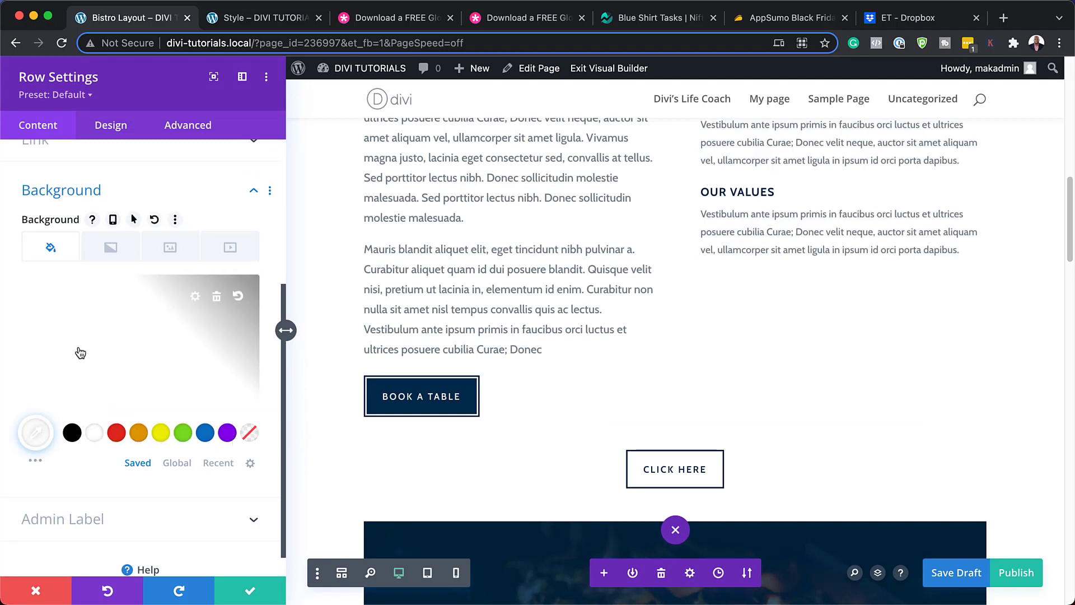
pyautogui.click(23, 317)
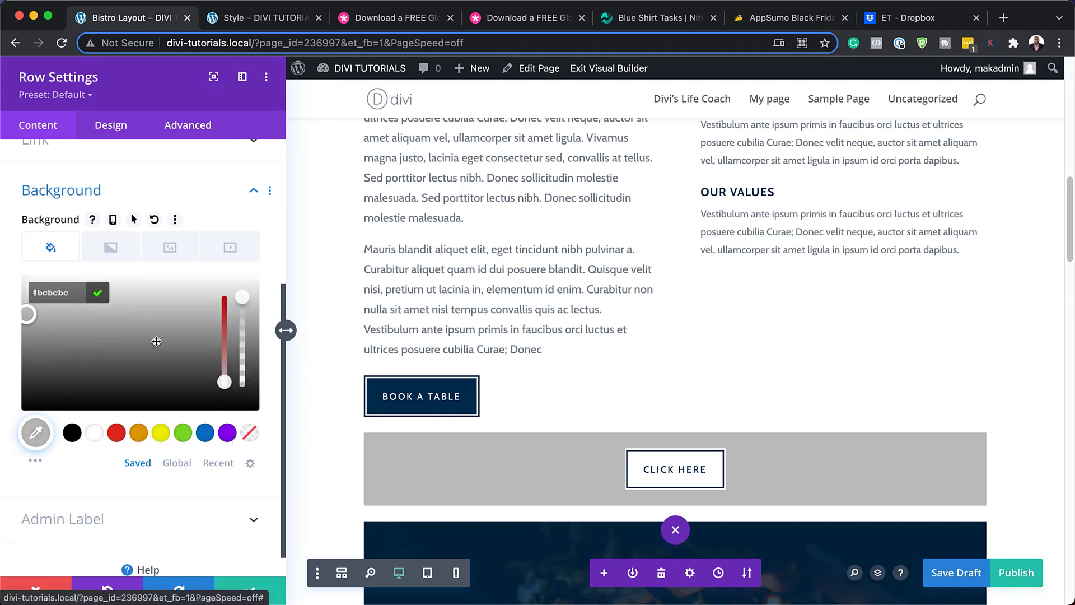
pyautogui.click(168, 291)
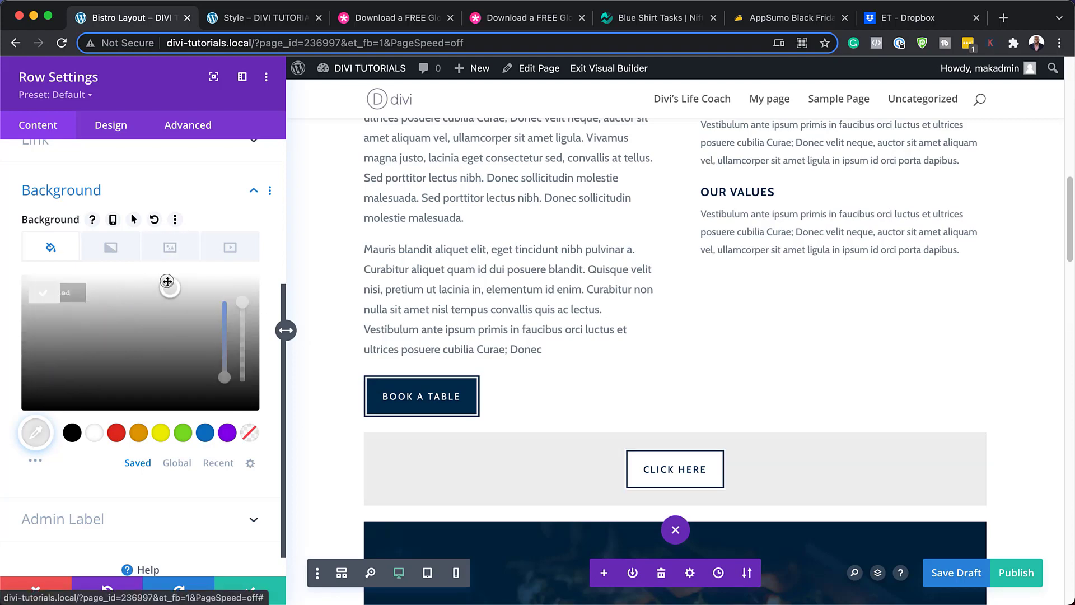
pyautogui.click(252, 591)
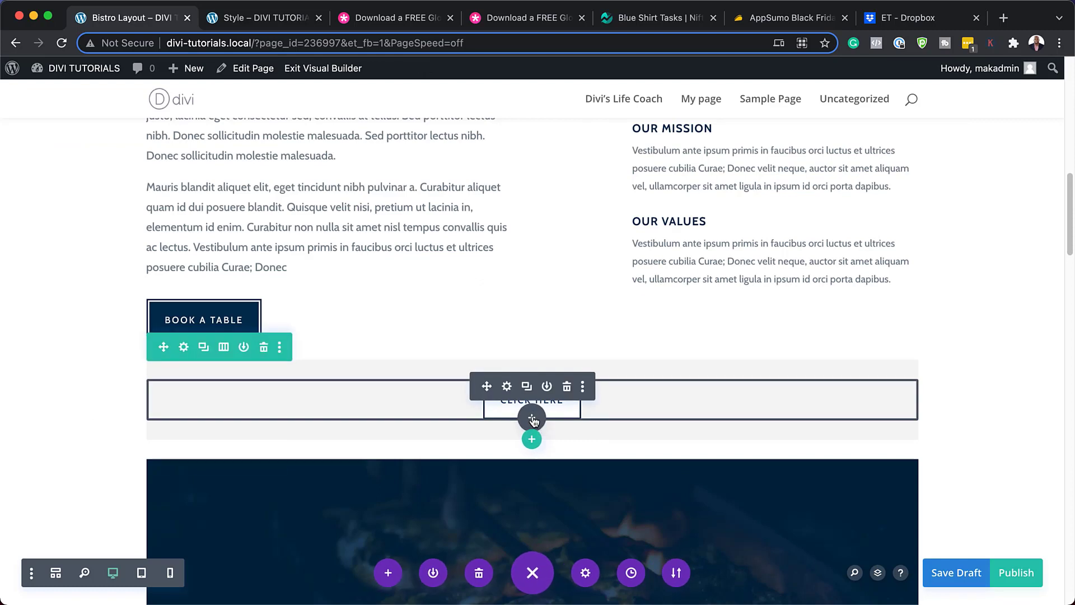
# Insert a Text module into the grey row below the Click Here button.
pyautogui.click(532, 418)
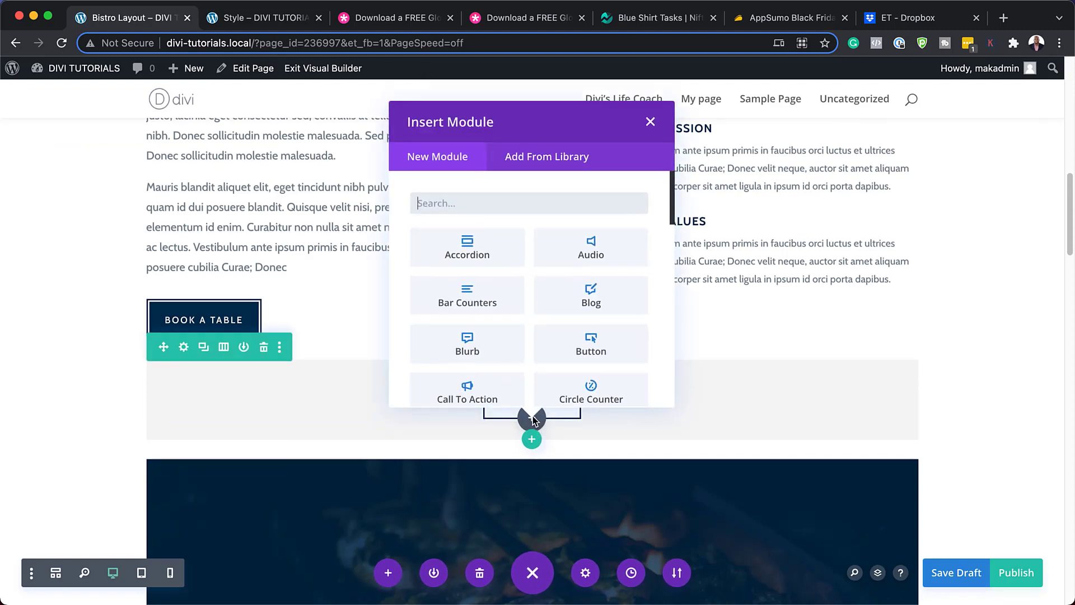
pyautogui.write('text')
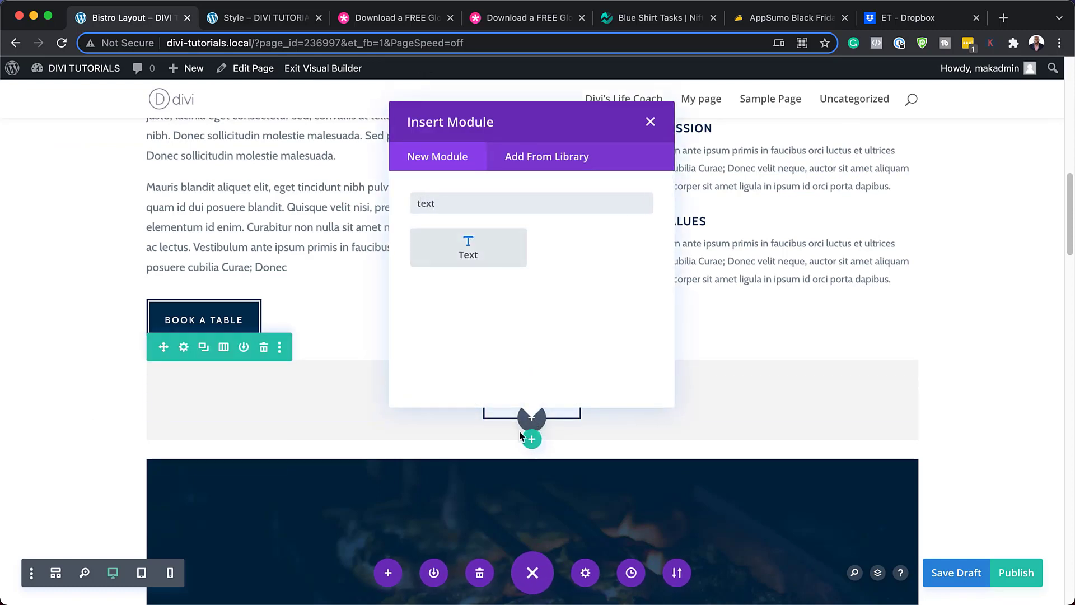
pyautogui.click(490, 248)
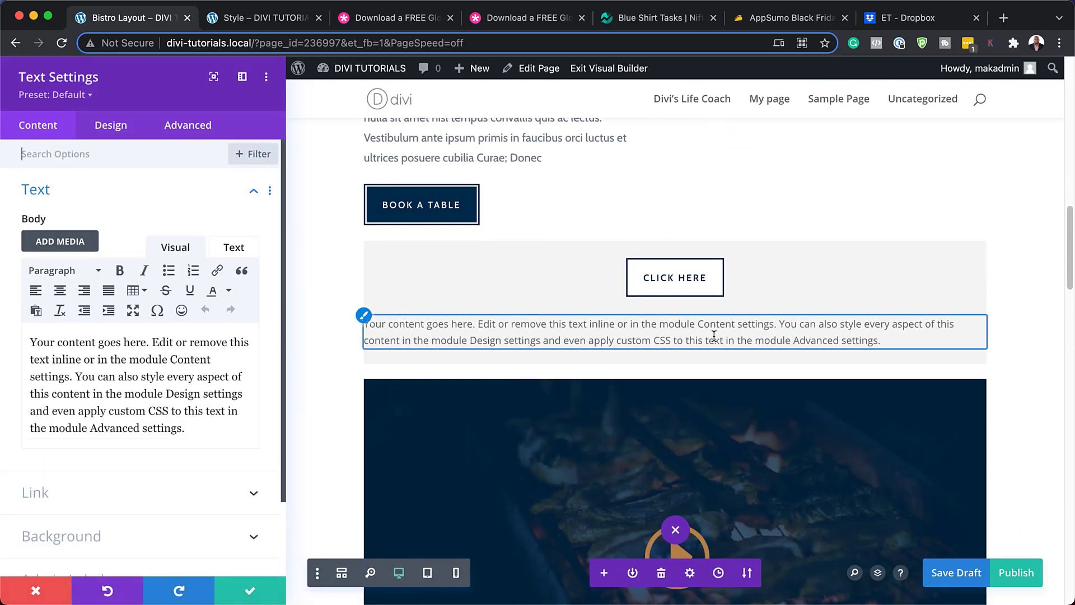
# Apply the BLP - H1 - 1 preset to the new Text module.
pyautogui.click(85, 95)
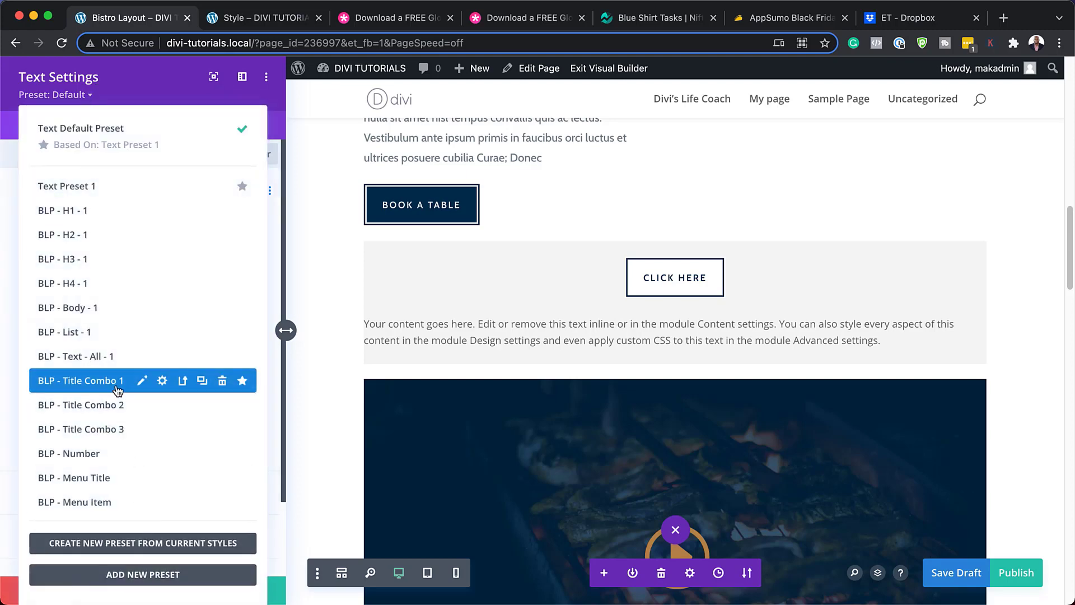
pyautogui.click(79, 380)
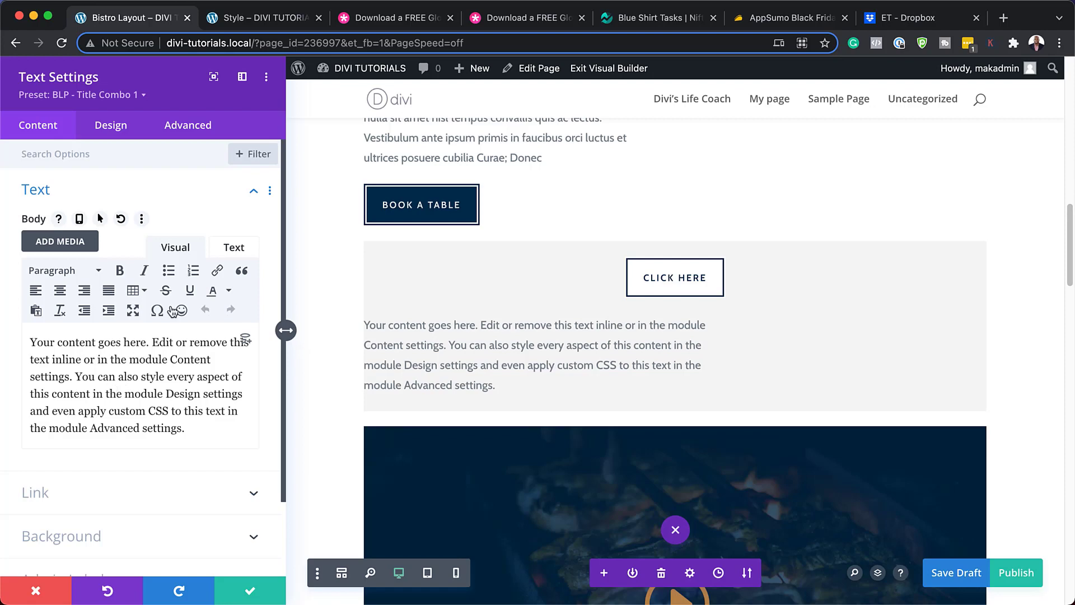
pyautogui.click(134, 99)
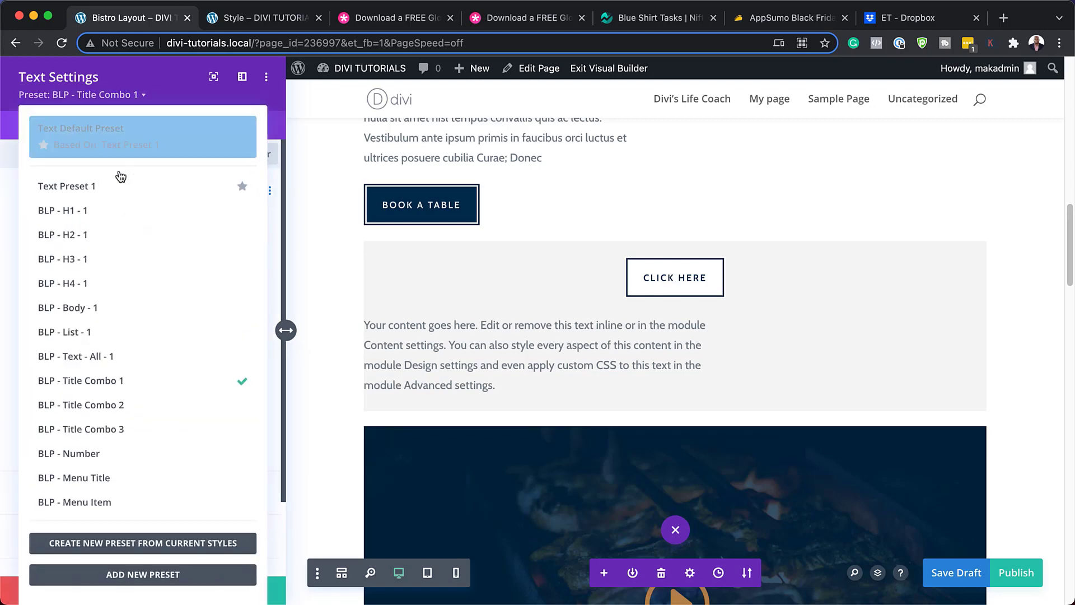
pyautogui.click(94, 209)
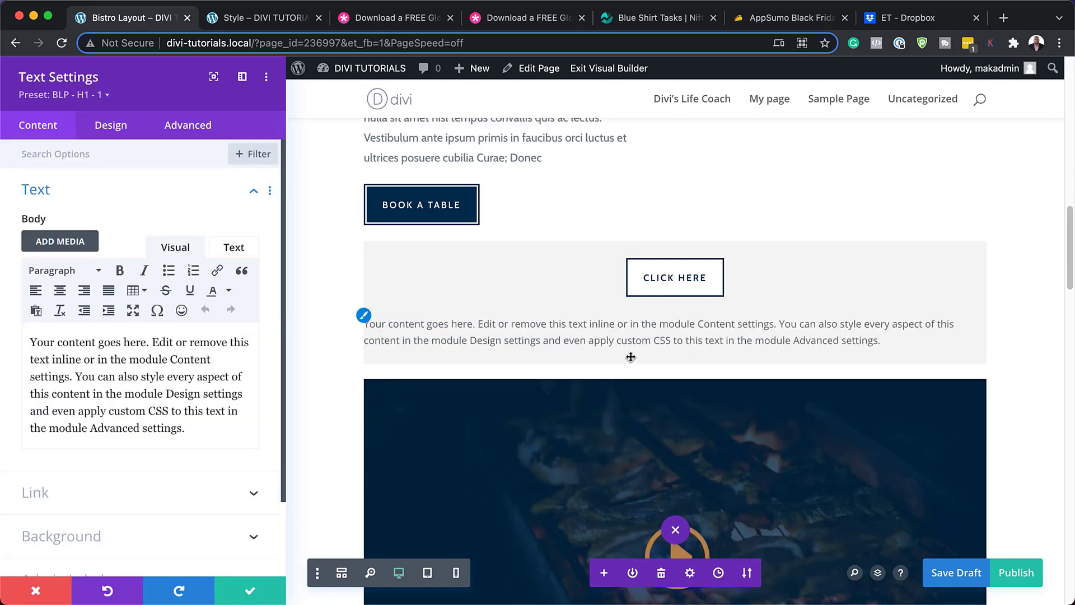
# Format the module's whole placeholder paragraph as Heading 1.
pyautogui.click(404, 325)
pyautogui.moveTo(195, 428); pyautogui.dragTo(28, 342)
pyautogui.click(83, 273)
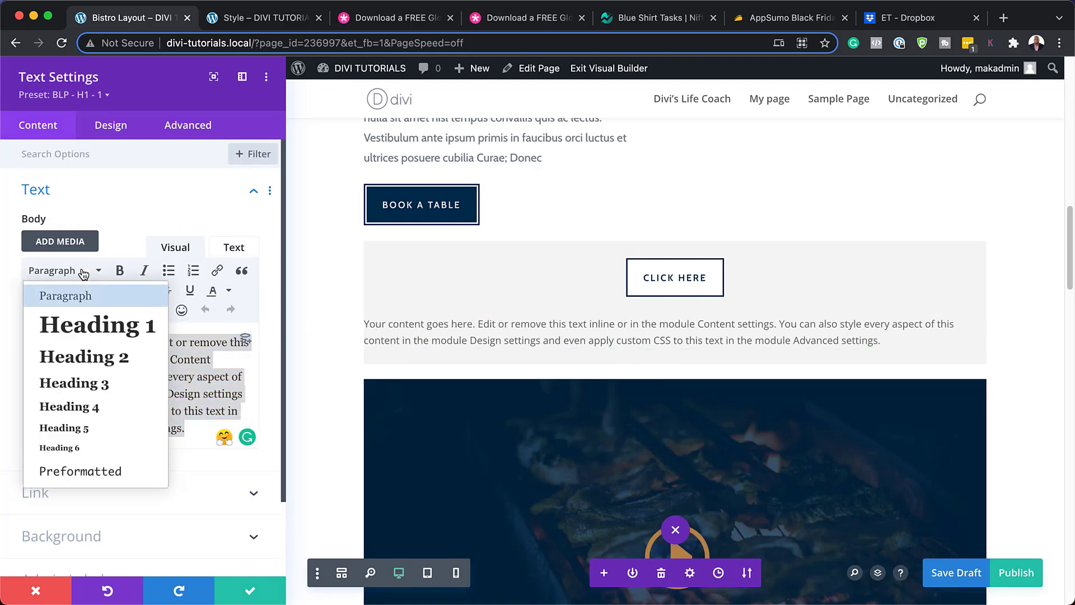
pyautogui.click(85, 330)
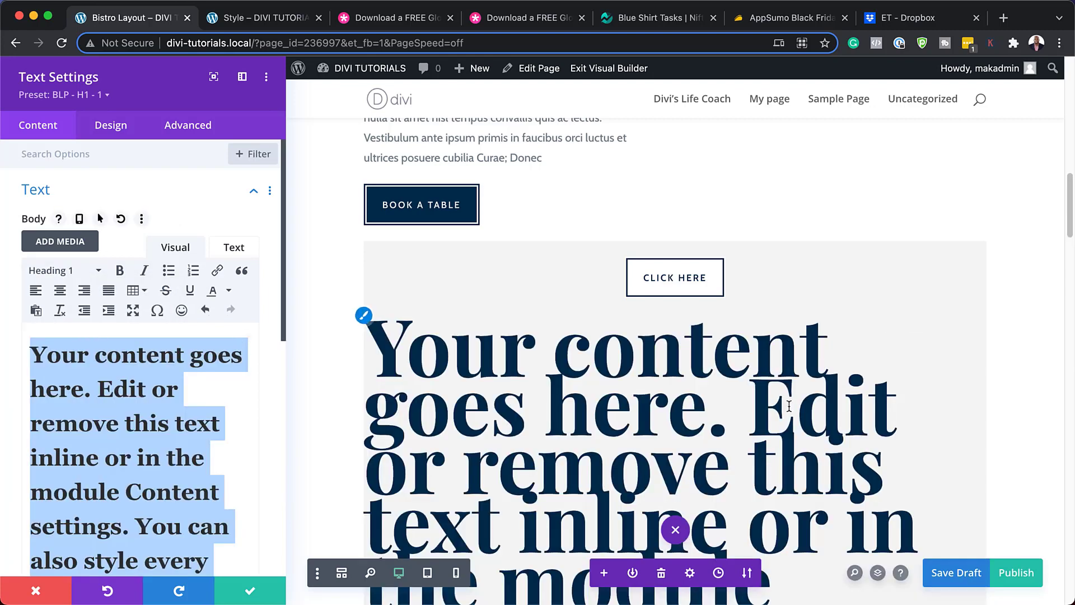
pyautogui.scroll(-5, 807, 407)
pyautogui.scroll(-3, 808, 408)
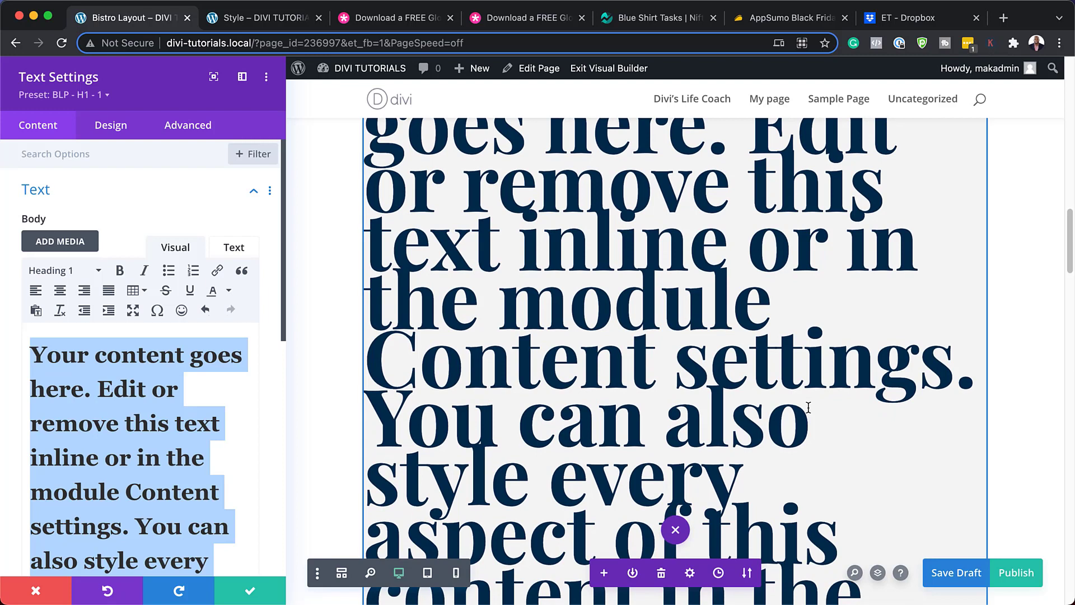
# Try the BLP - List - 1 text preset, then apply BLP - H3 - 1 instead.
pyautogui.click(100, 96)
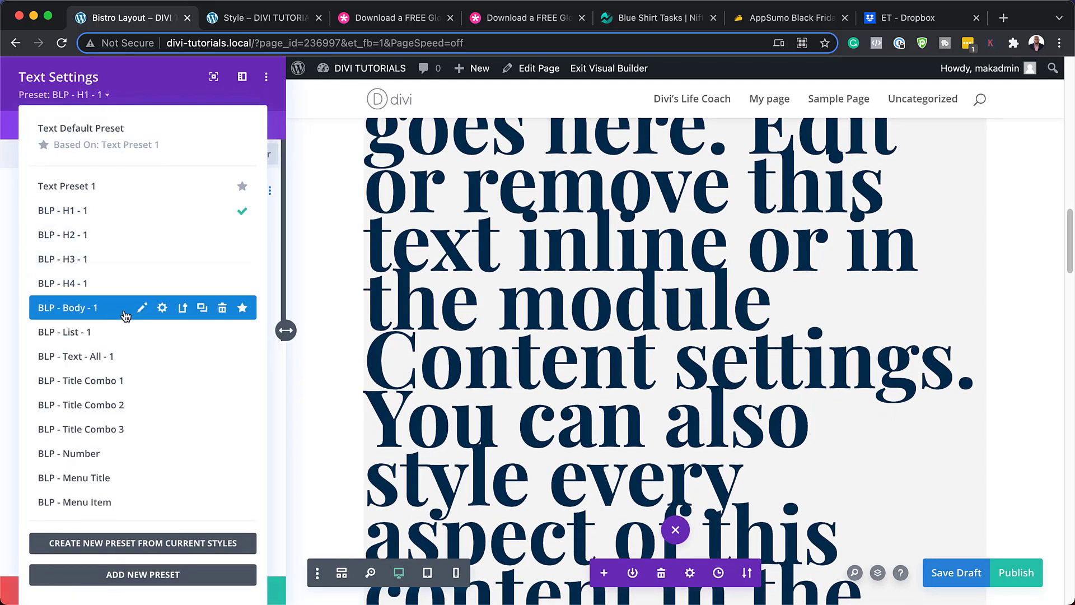
pyautogui.click(95, 333)
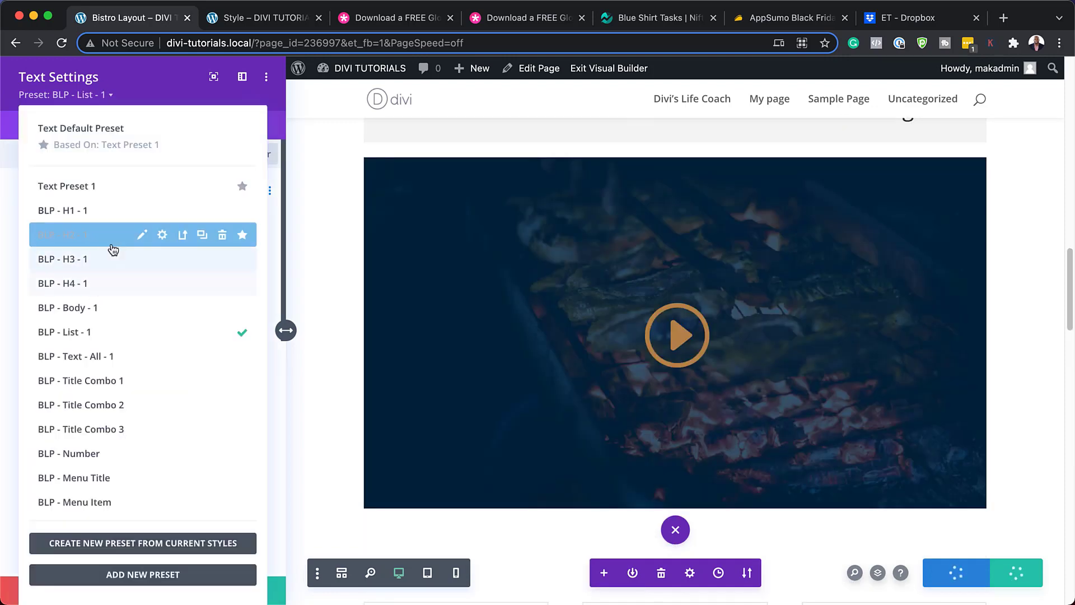
pyautogui.click(110, 240)
pyautogui.scroll(5, 534, 400)
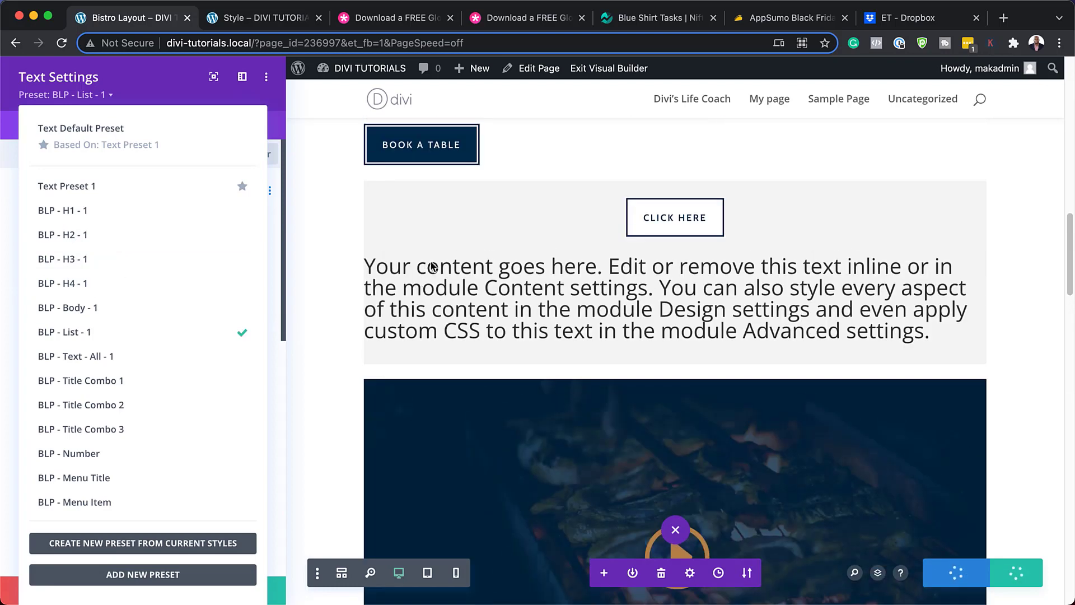
pyautogui.click(99, 263)
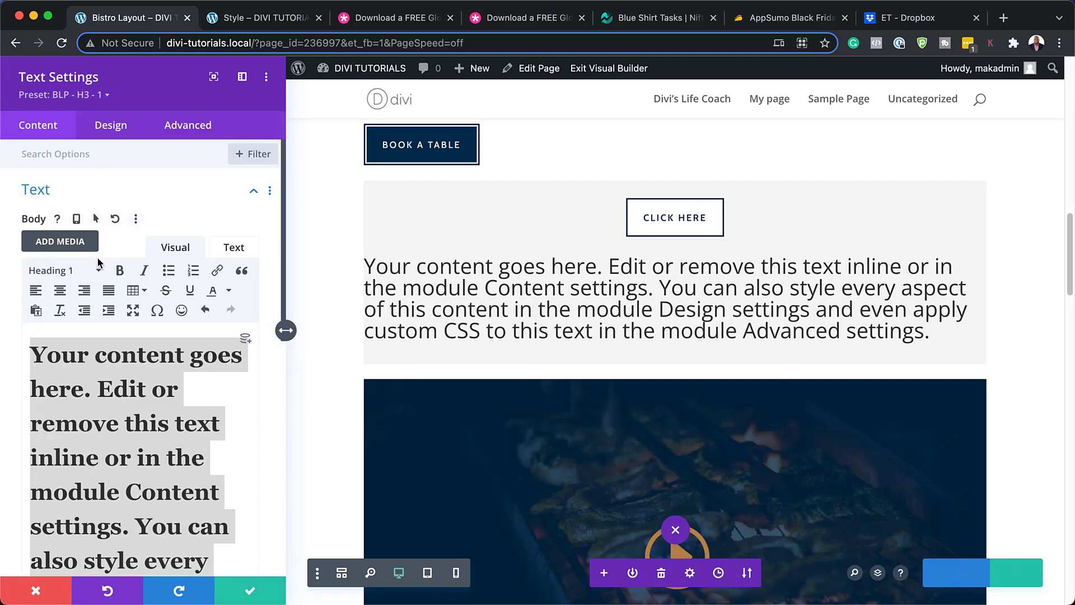
# Format the body text as Heading 3 and apply the BLP - Menu Title preset.
pyautogui.click(78, 274)
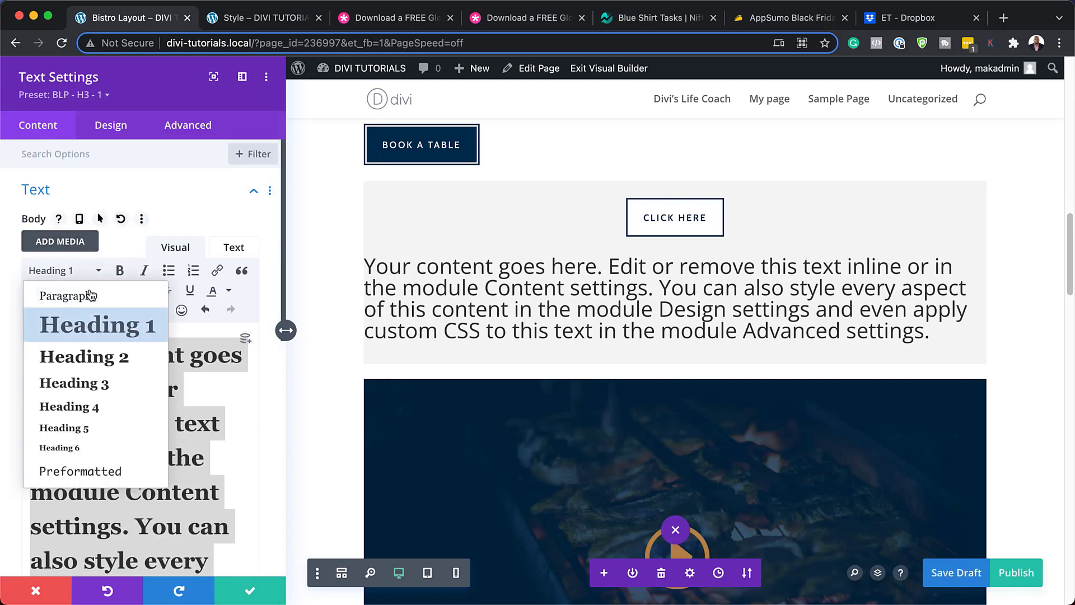
pyautogui.click(103, 381)
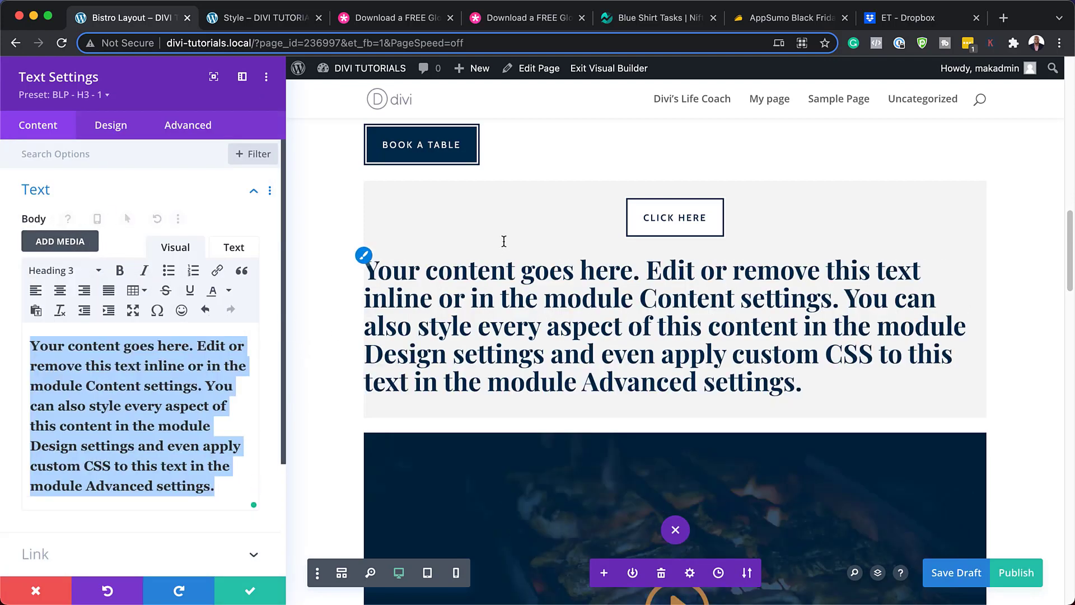
pyautogui.click(106, 96)
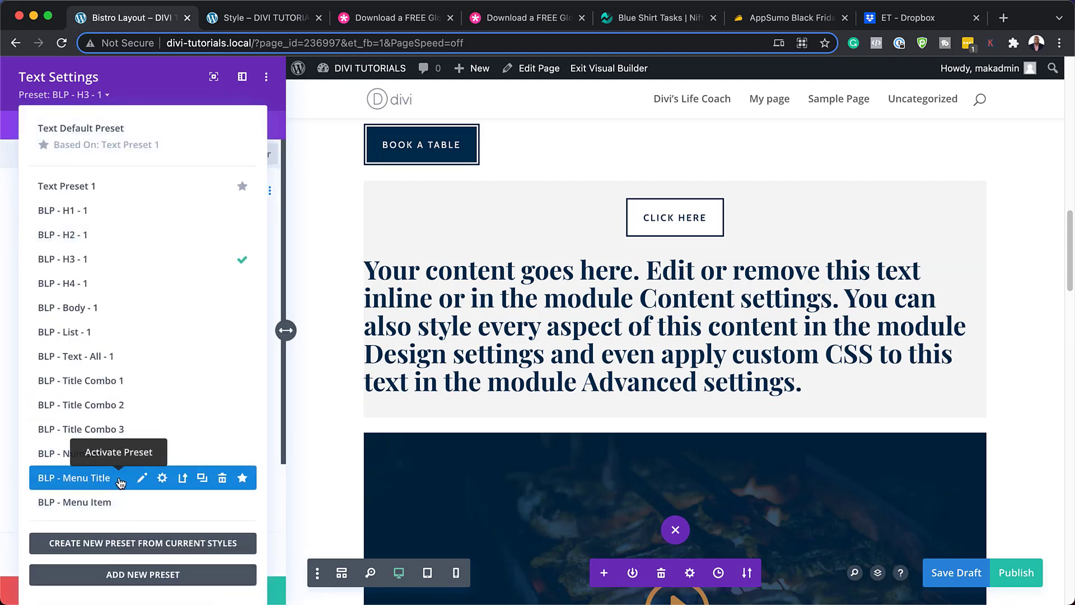
pyautogui.click(120, 479)
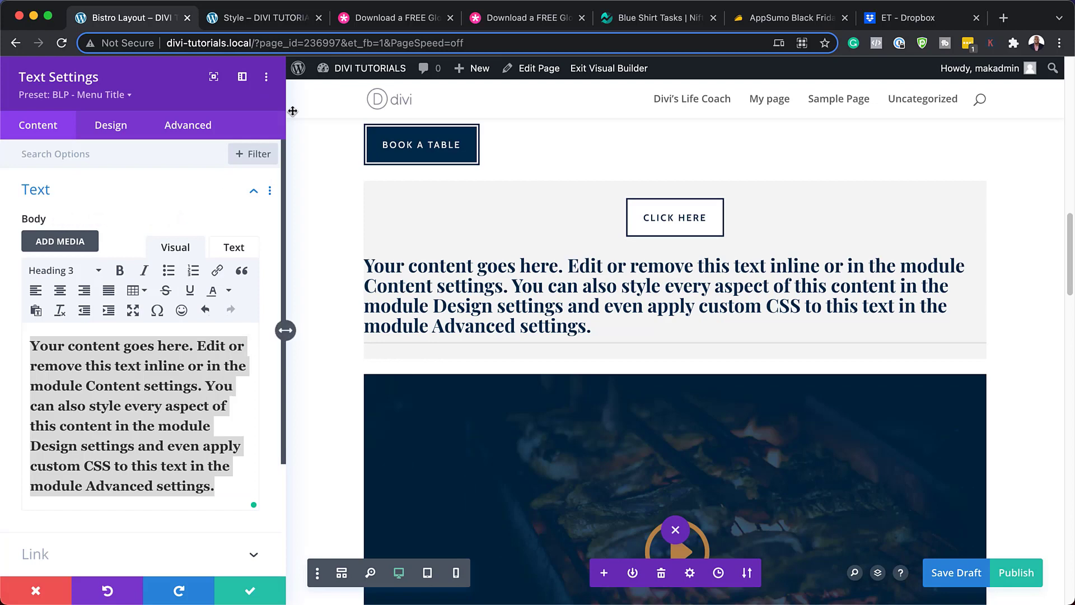
# Switch to the 'Style – DIVI TUTORIALS' tab and scroll through the style guide.
pyautogui.click(274, 24)
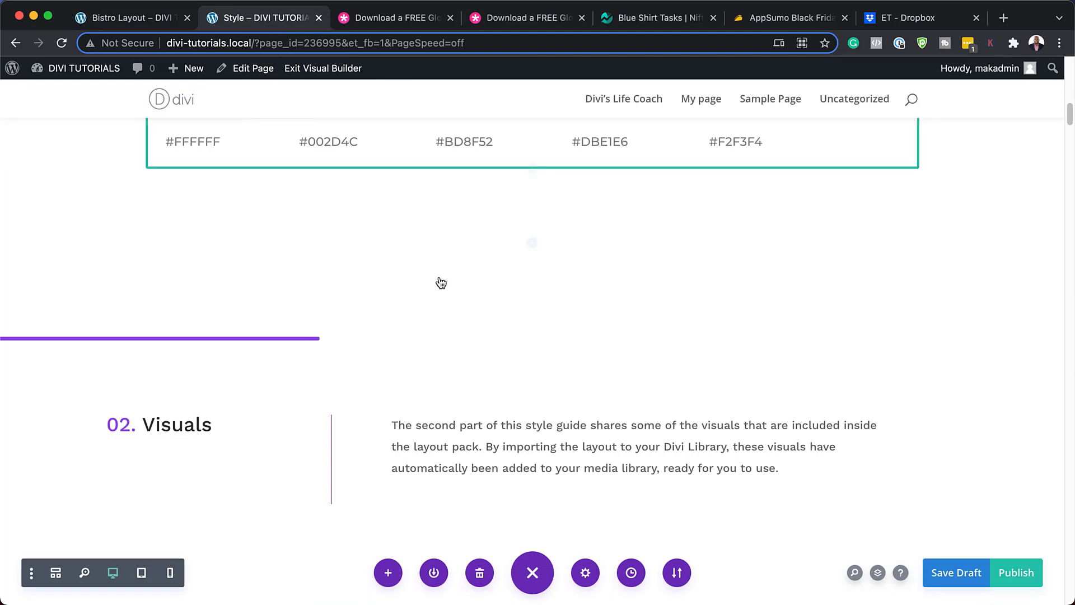
pyautogui.scroll(-10, 439, 284)
pyautogui.scroll(-12, 545, 315)
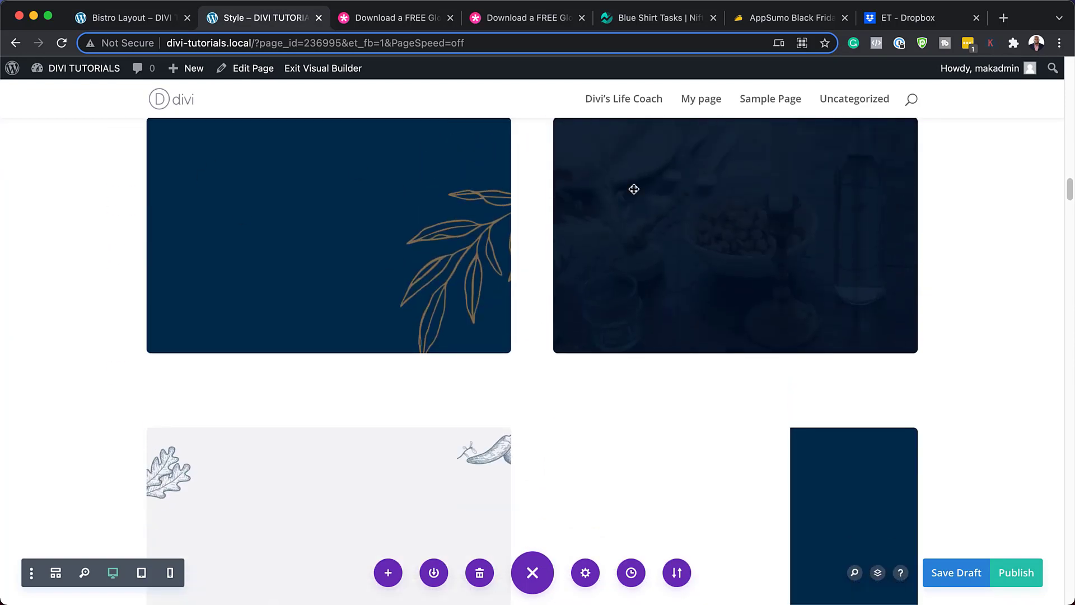
pyautogui.scroll(3, 699, 246)
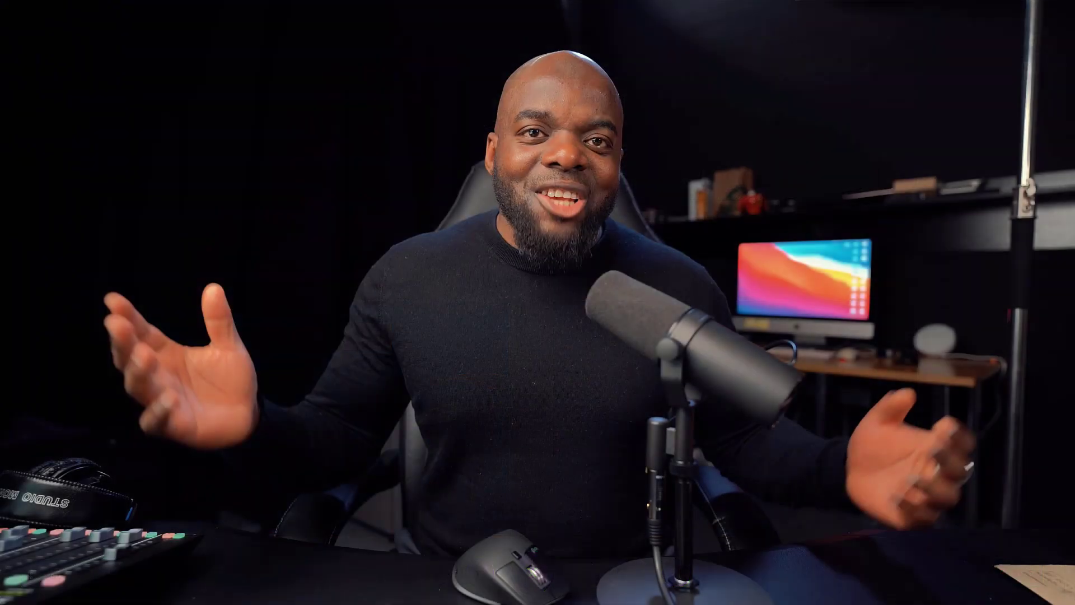